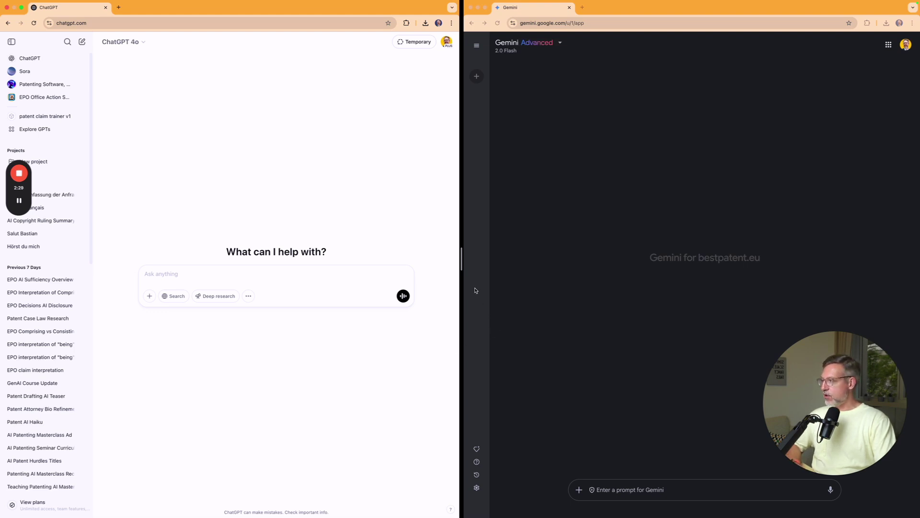
Step: Choose the o1 model in ChatGPT, and switch to Gemini to choose the 1.5 Pro with Deep Research model
{"action": "left_click", "coordinate": [141, 45]}
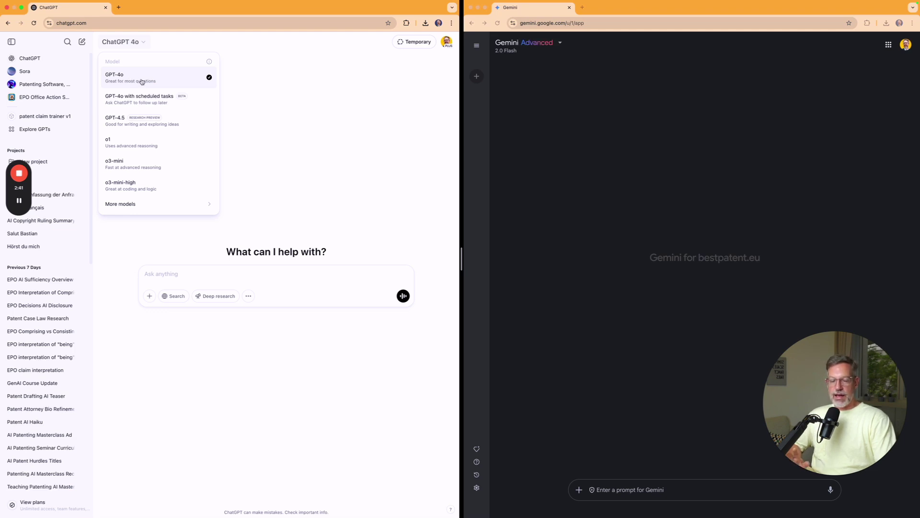
{"action": "left_click", "coordinate": [137, 146]}
{"action": "left_click", "coordinate": [592, 142]}
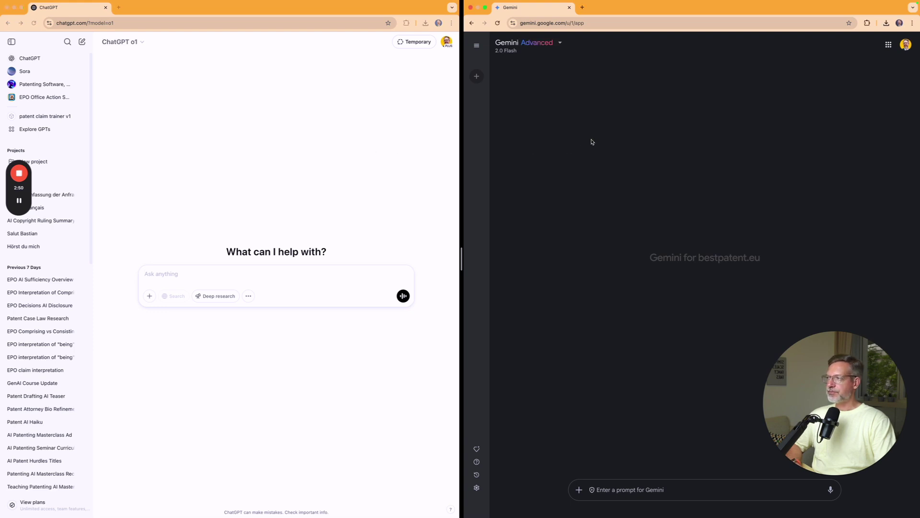
{"action": "left_click", "coordinate": [559, 45]}
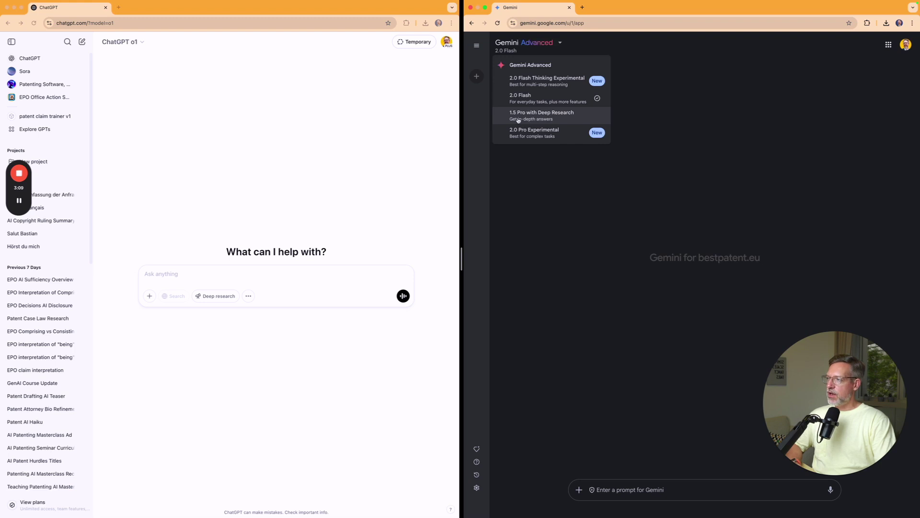
{"action": "left_click", "coordinate": [579, 116]}
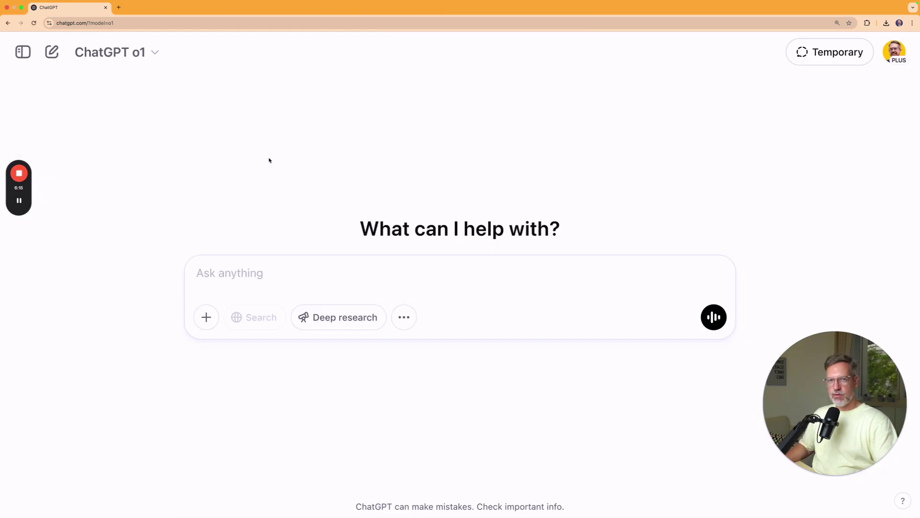
Step: In ChatGPT, select o1 as the model and enable Deep research for the prompt
{"action": "left_click", "coordinate": [155, 53]}
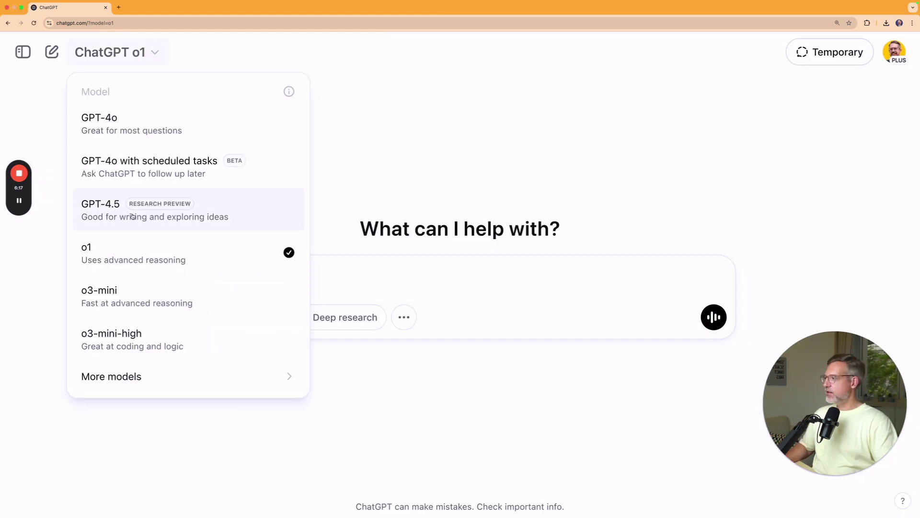
{"action": "left_click", "coordinate": [158, 257]}
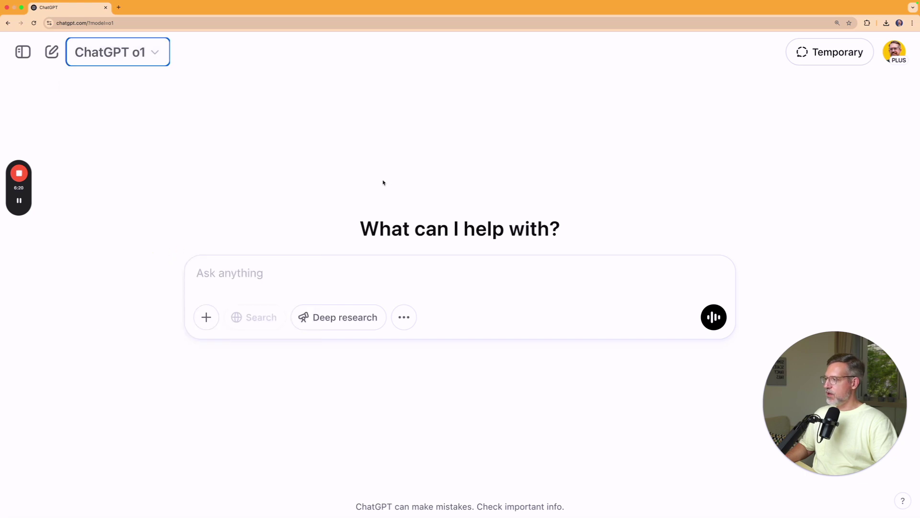
{"action": "left_click", "coordinate": [346, 322]}
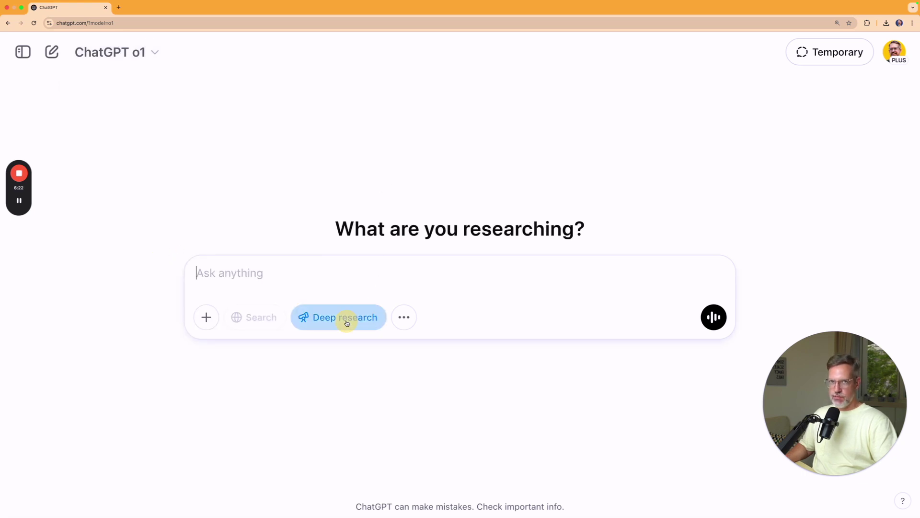
Step: Ask for EPO practice on sufficiency of disclosure of AI/ML inventions, with guideline citations and all relevant board of appeal decisions including case number, link and summary
{"action": "left_click", "coordinate": [266, 275]}
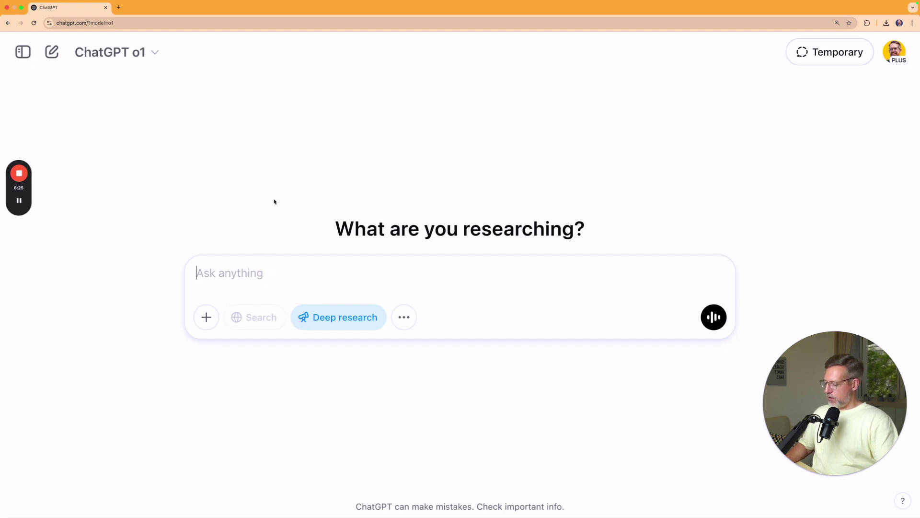
{"action": "type", "text": "Give me an overview of the EPO practice on sufficiency of disclosure of AI/ML inventions. Cite relevant passages from the EPO guidelines, and give me a list of all relevant board of appeal decisions with the full case number, a link to the decision, and a short summary of the key points."}
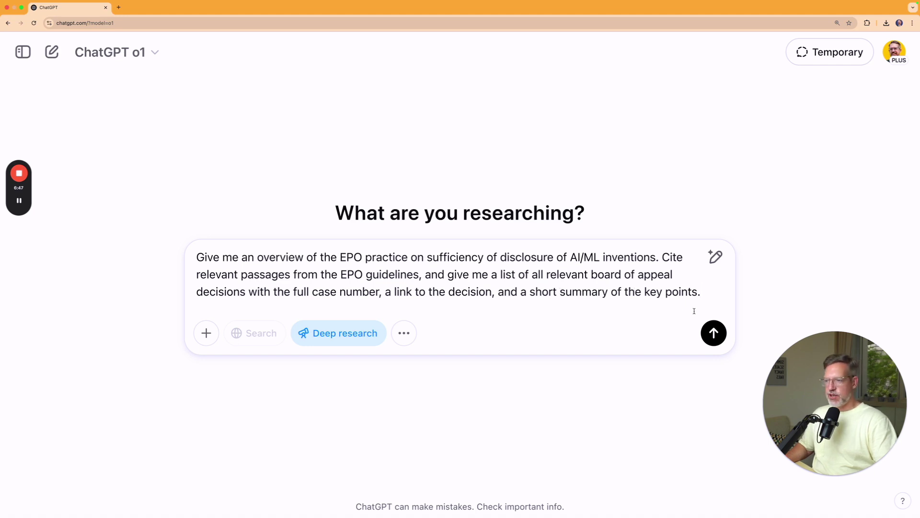
{"action": "left_click", "coordinate": [714, 336]}
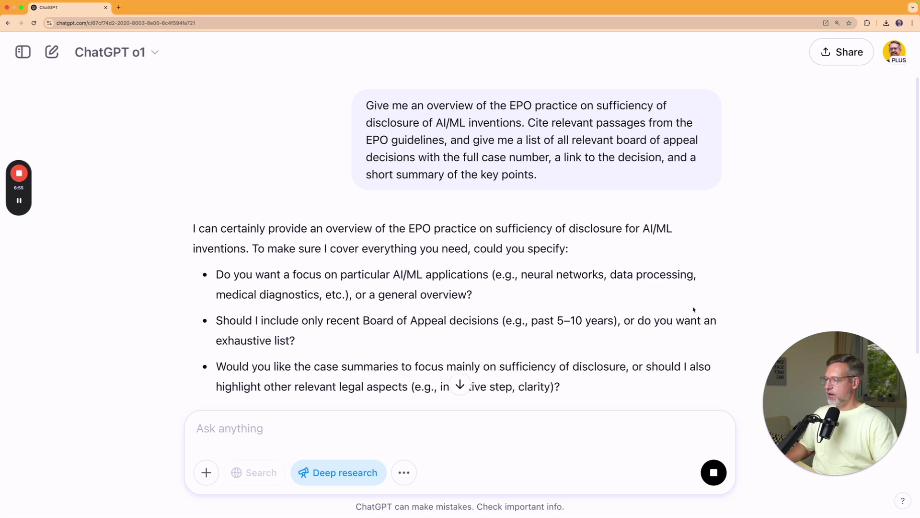
Step: Answer the clarifying questions with "General overview, all relevant decisions, focus on sufficiency of disclosure." to start the research
{"action": "scroll", "coordinate": [429, 311], "scroll_direction": "down", "scroll_amount": 2}
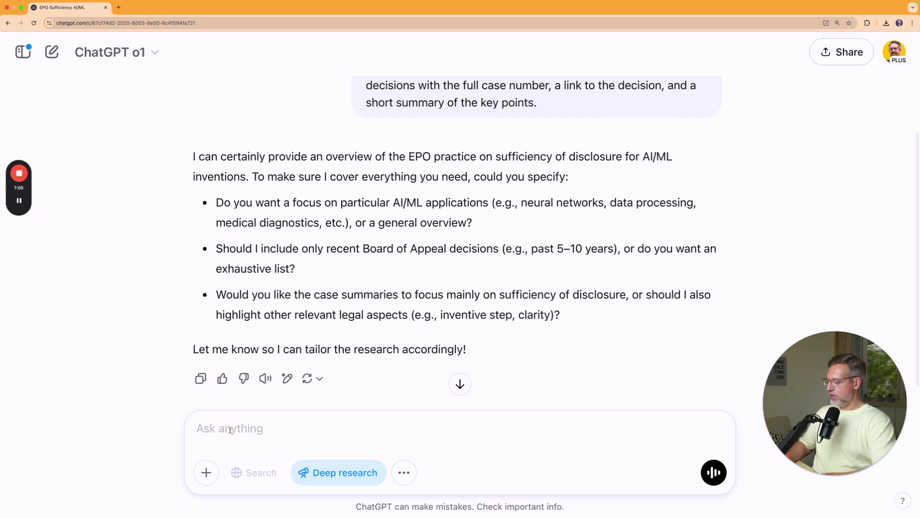
{"action": "type", "text": "General overview,"}
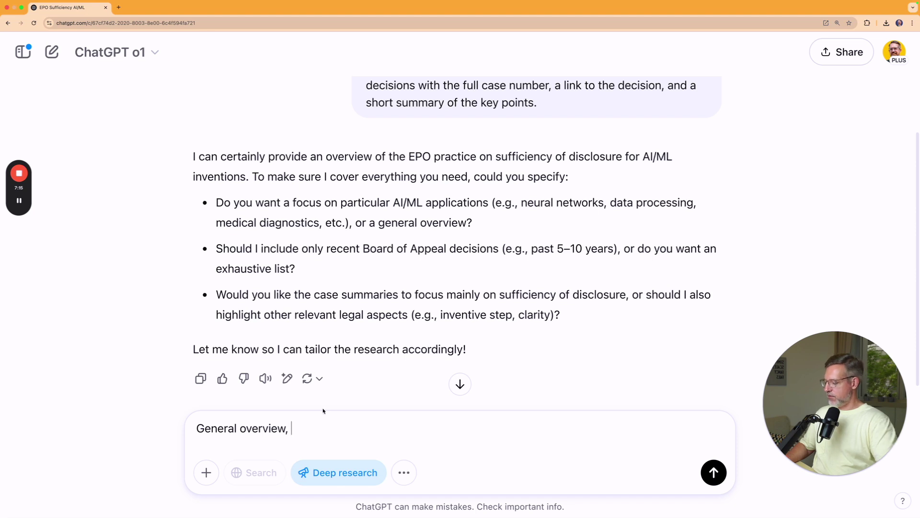
{"action": "type", "text": "all relevant decisions,"}
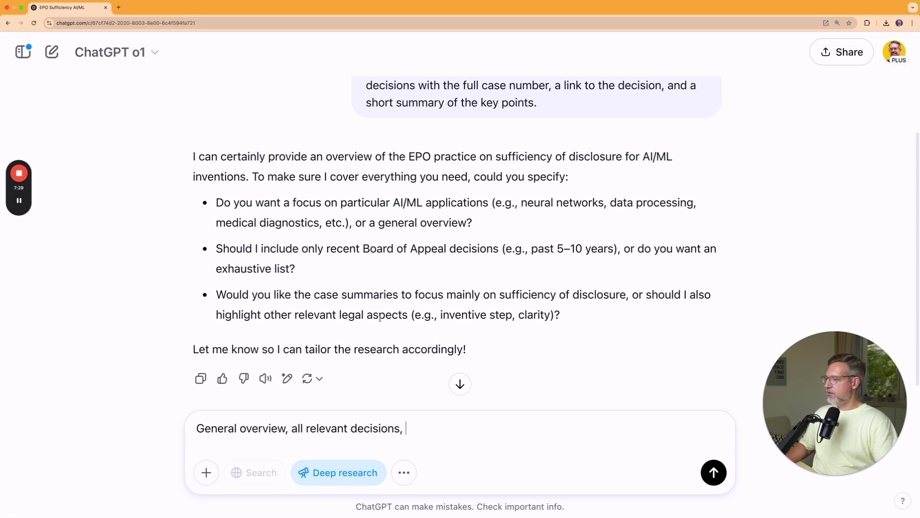
{"action": "left_click_drag", "start_coordinate": [415, 295], "coordinate": [626, 295]}
{"action": "key", "text": "super+c"}
{"action": "key", "text": "super+v"}
{"action": "double_click", "coordinate": [454, 428]}
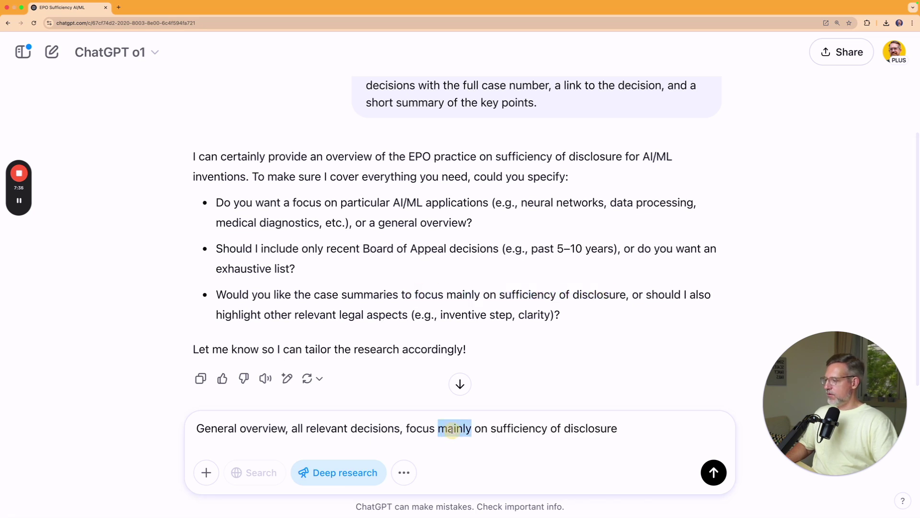
{"action": "key", "text": "BackSpace"}
{"action": "key", "text": "BackSpace"}
{"action": "key", "text": "super+Right"}
{"action": "type", "text": "."}
{"action": "key", "text": "Return"}
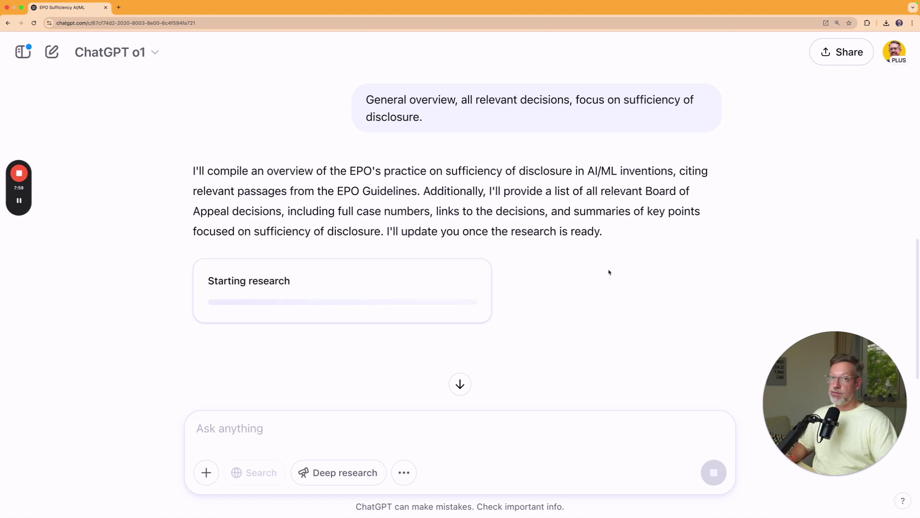
Step: Open the activity details of the running research
{"action": "left_click", "coordinate": [415, 288]}
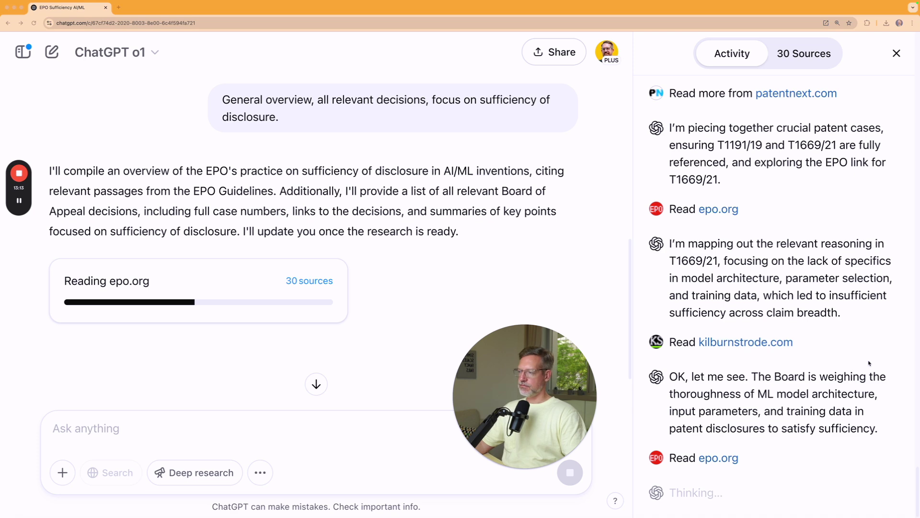
{"action": "left_click_drag", "start_coordinate": [589, 379], "coordinate": [876, 420]}
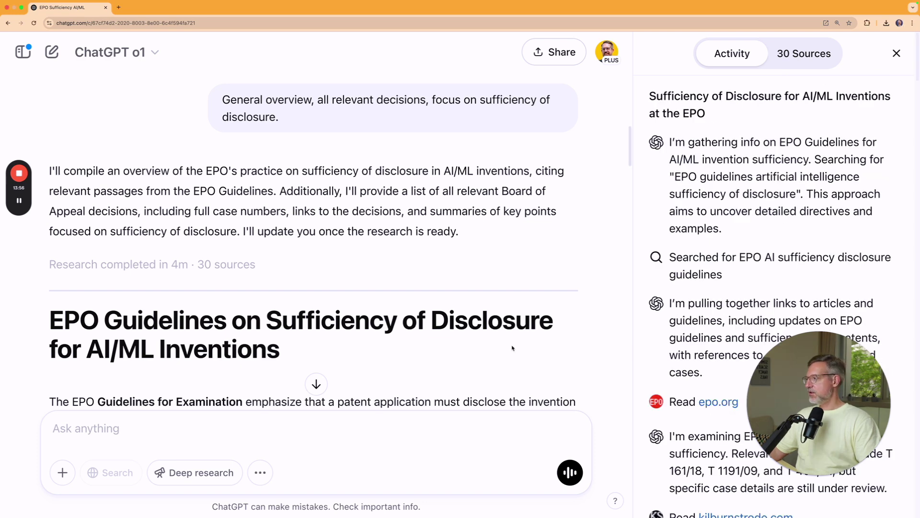
Step: Read the report's section on the EPO Guidelines and go on to the Board of Appeal case law list
{"action": "scroll", "coordinate": [431, 332], "scroll_direction": "down", "scroll_amount": 2}
{"action": "scroll", "coordinate": [430, 332], "scroll_direction": "down", "scroll_amount": 2}
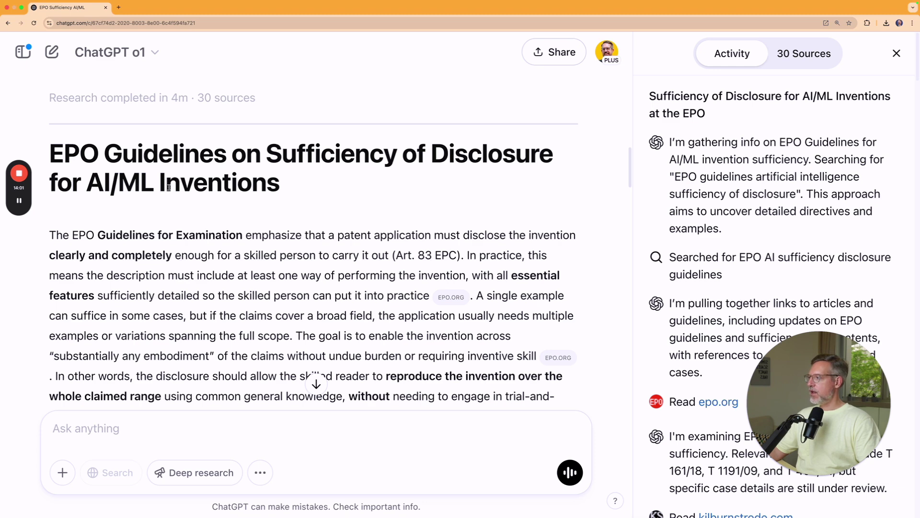
{"action": "scroll", "coordinate": [184, 190], "scroll_direction": "down", "scroll_amount": 2}
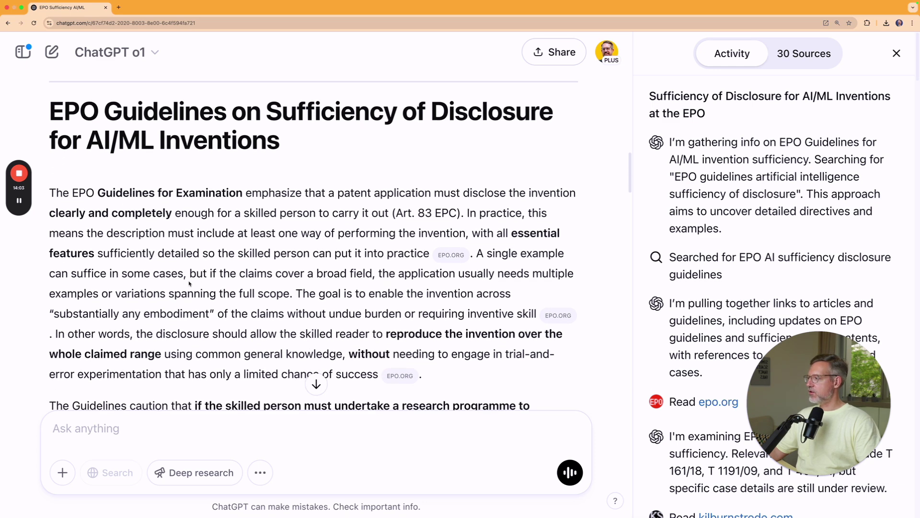
{"action": "scroll", "coordinate": [189, 284], "scroll_direction": "down", "scroll_amount": 6}
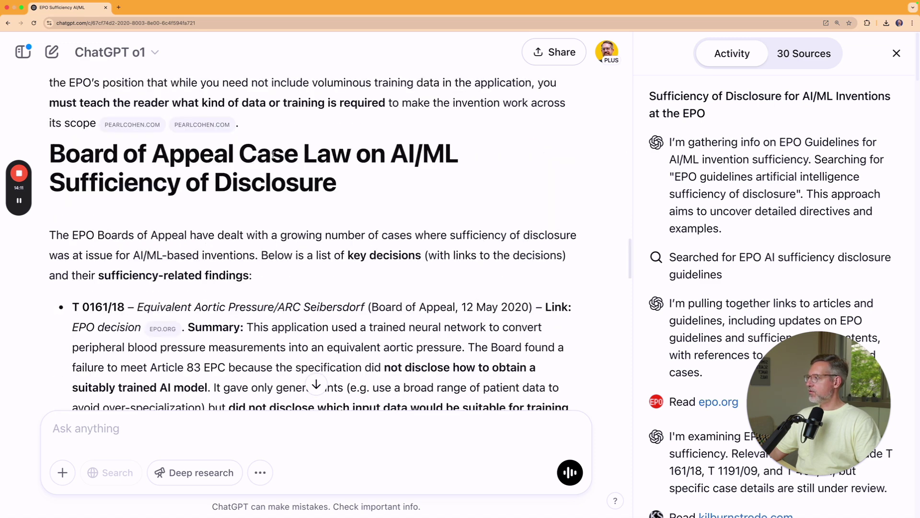
{"action": "scroll", "coordinate": [222, 220], "scroll_direction": "down", "scroll_amount": 4}
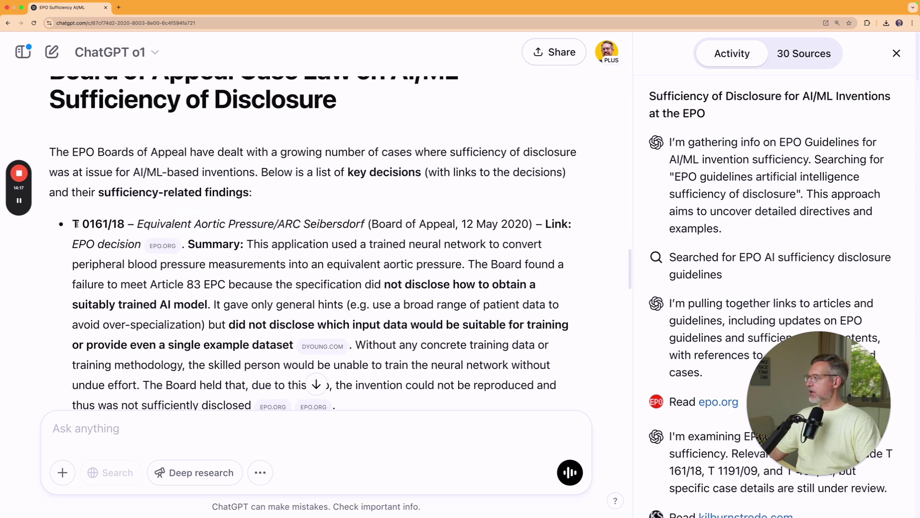
Step: Check the case number, title and date of decision T 0161/18, view its linked EPO page and return to the report
{"action": "left_click_drag", "start_coordinate": [74, 224], "coordinate": [273, 224]}
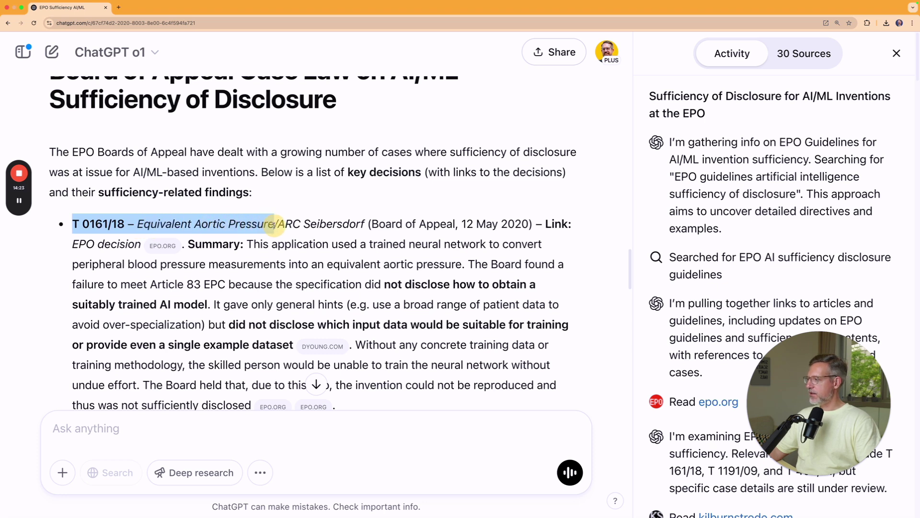
{"action": "left_click_drag", "start_coordinate": [274, 224], "coordinate": [531, 227]}
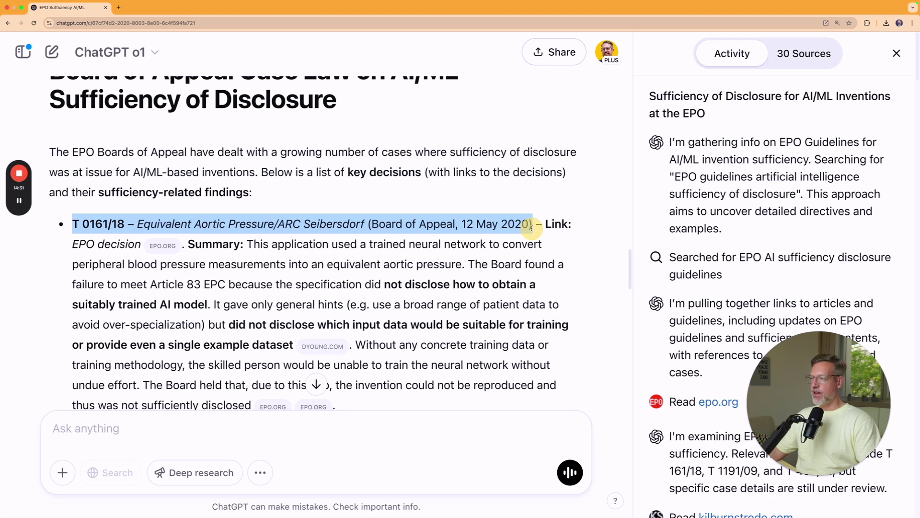
{"action": "left_click", "coordinate": [388, 222]}
{"action": "mouse_move", "coordinate": [168, 247]}
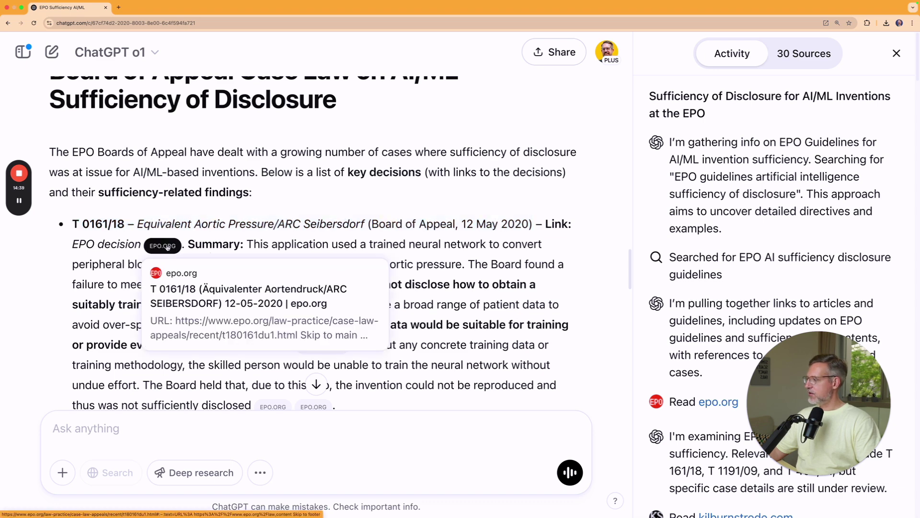
{"action": "left_click", "coordinate": [168, 246]}
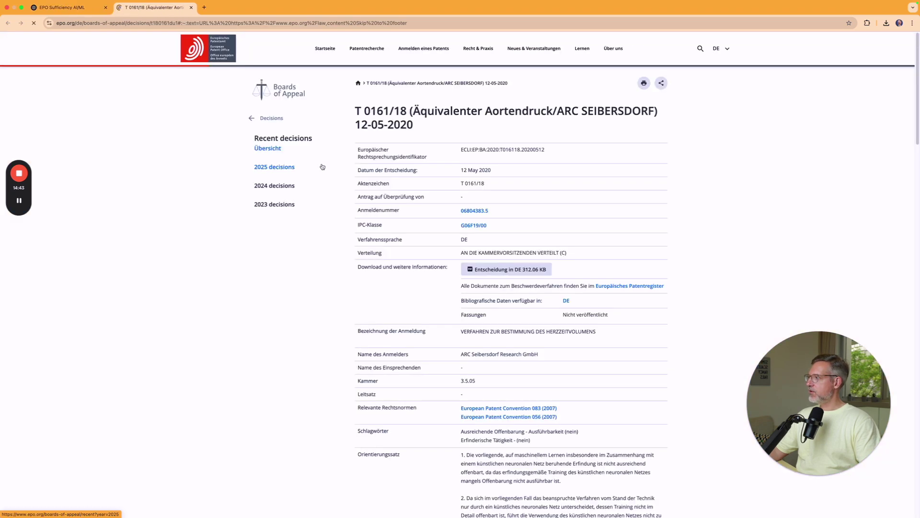
{"action": "left_click", "coordinate": [74, 5]}
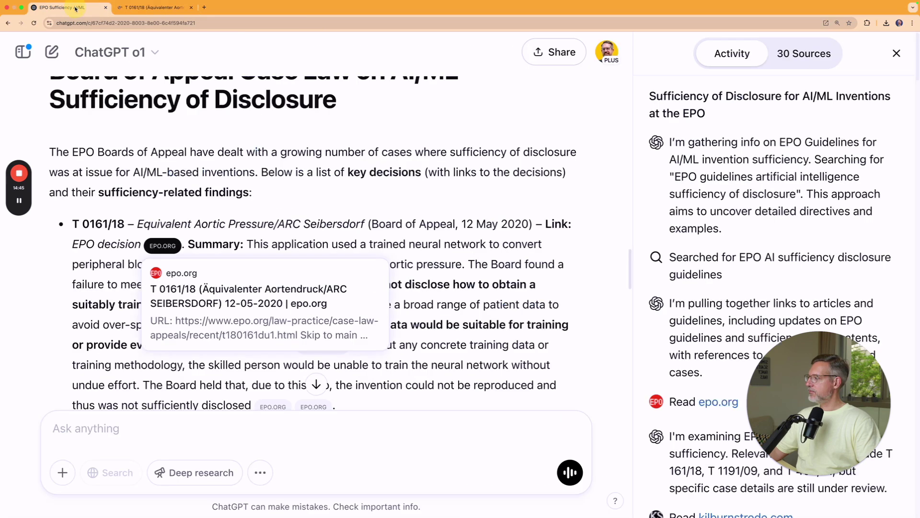
Step: Examine the summary and sources of T 0161/18 and the title and EPO link of decision T 1191/19
{"action": "scroll", "coordinate": [438, 286], "scroll_direction": "down", "scroll_amount": 2}
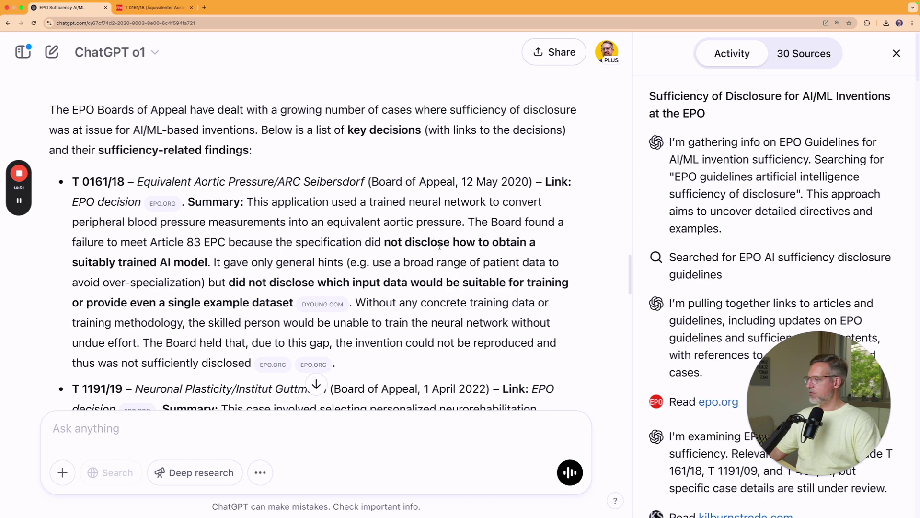
{"action": "scroll", "coordinate": [242, 278], "scroll_direction": "down", "scroll_amount": 2}
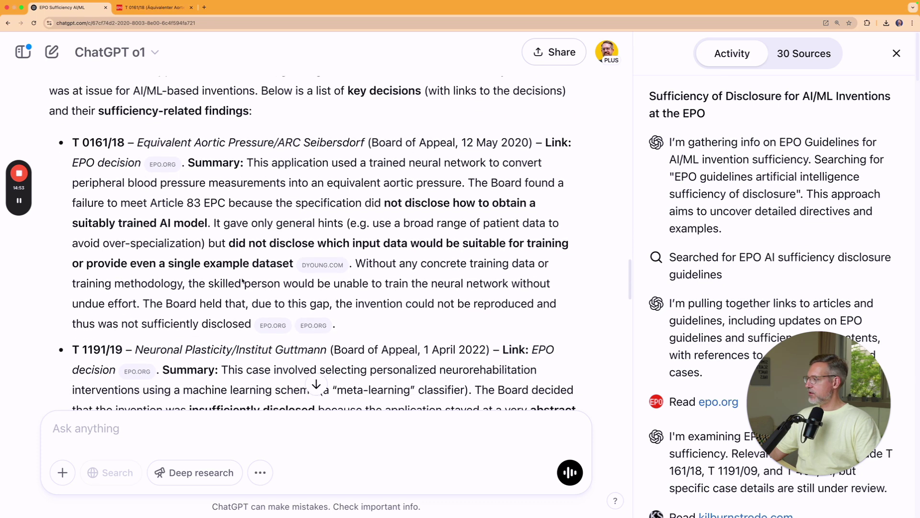
{"action": "mouse_move", "coordinate": [320, 264]}
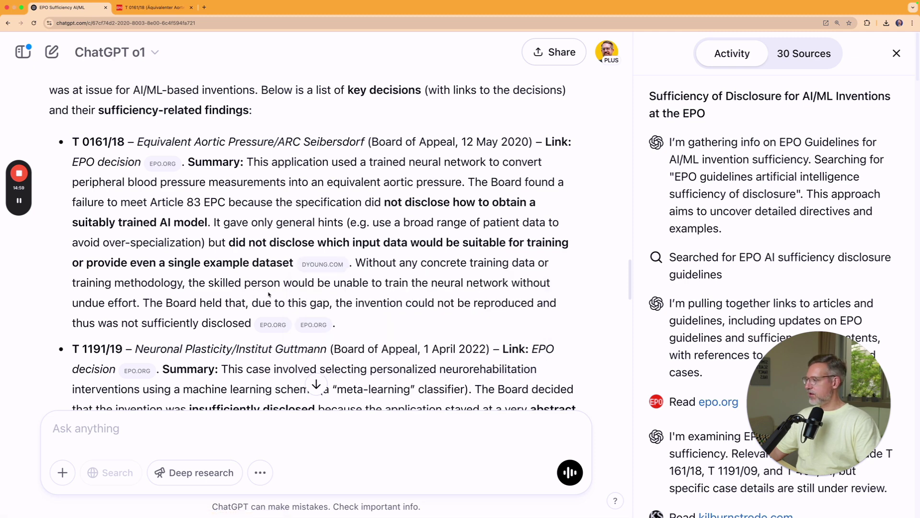
{"action": "scroll", "coordinate": [269, 295], "scroll_direction": "down", "scroll_amount": 4}
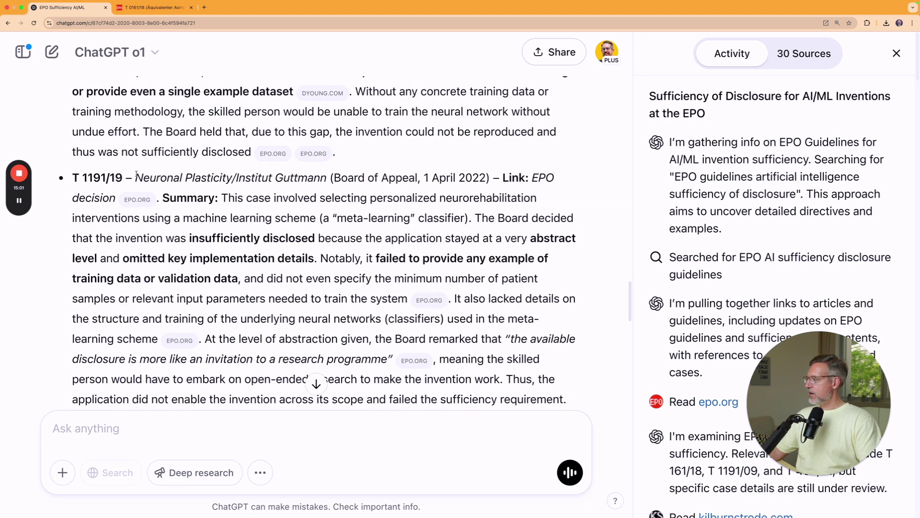
{"action": "left_click_drag", "start_coordinate": [135, 178], "coordinate": [219, 178]}
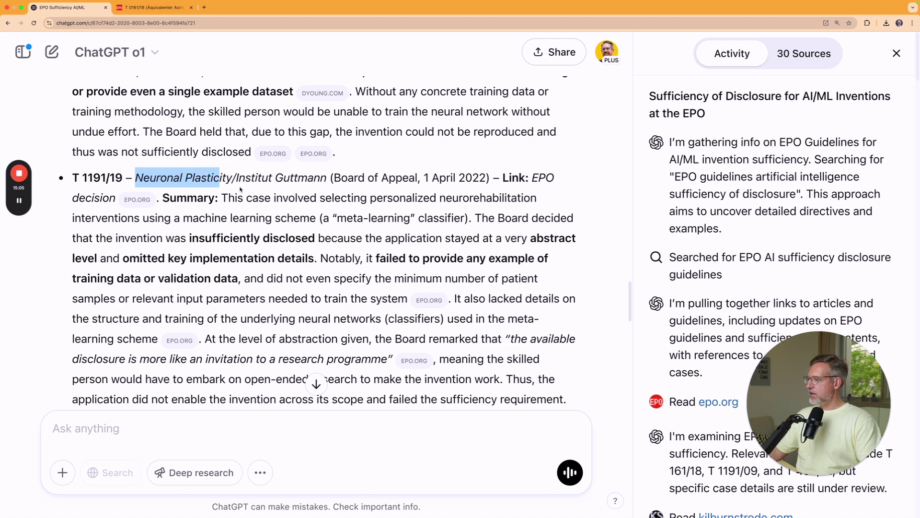
{"action": "left_click", "coordinate": [268, 195]}
{"action": "mouse_move", "coordinate": [128, 196]}
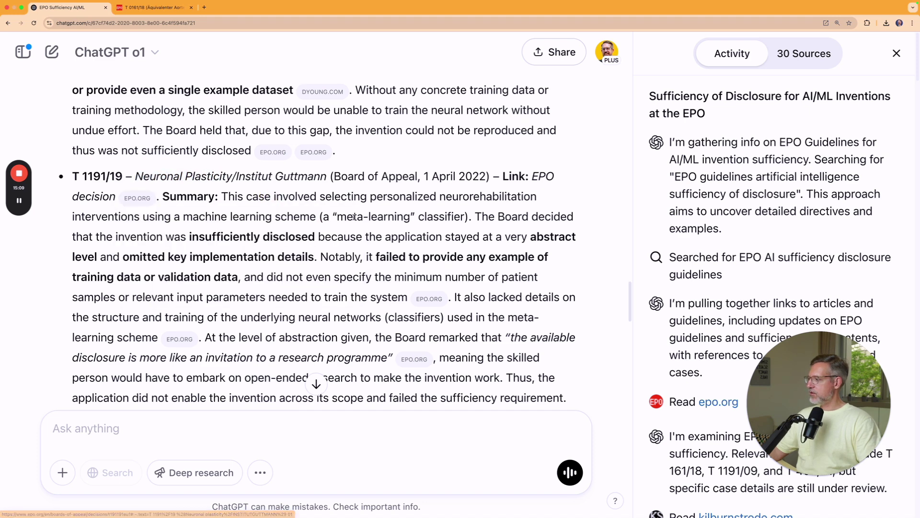
Step: Examine the T 1669/21 decision entry, including its case title, source link and summary
{"action": "scroll", "coordinate": [342, 221], "scroll_direction": "down", "scroll_amount": 2}
{"action": "scroll", "coordinate": [301, 220], "scroll_direction": "down", "scroll_amount": 4}
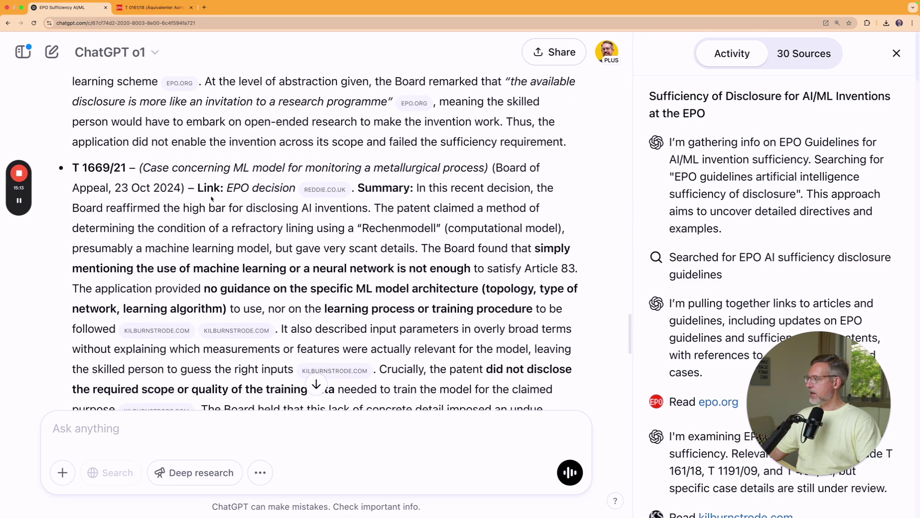
{"action": "left_click_drag", "start_coordinate": [72, 168], "coordinate": [489, 170]}
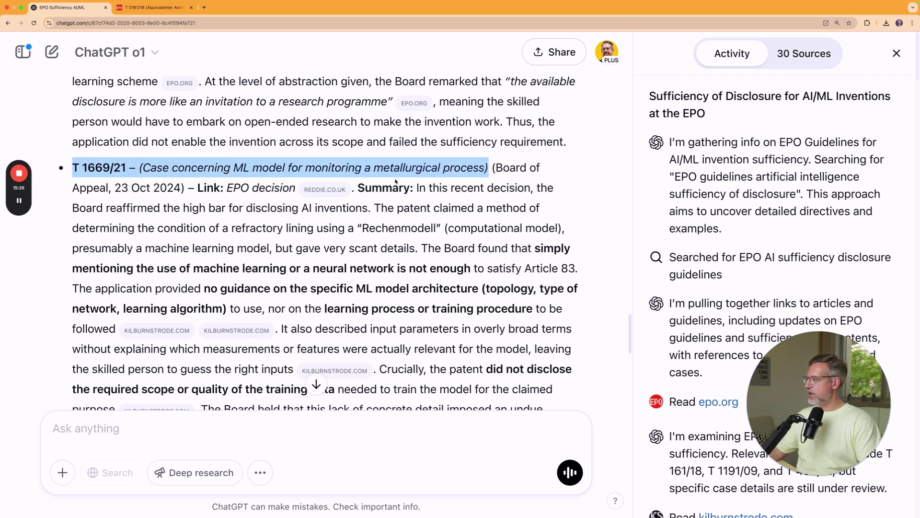
{"action": "left_click", "coordinate": [249, 191]}
{"action": "scroll", "coordinate": [274, 225], "scroll_direction": "down", "scroll_amount": 1}
{"action": "scroll", "coordinate": [275, 225], "scroll_direction": "down", "scroll_amount": 3}
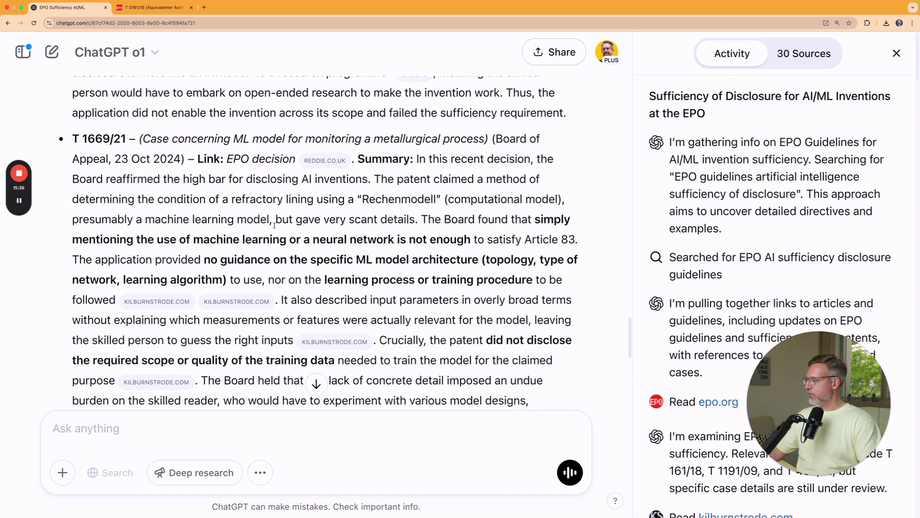
Step: Read the full T 1669/21 summary through its closing note and check which sources are cited for the machine-learning disclosure findings
{"action": "scroll", "coordinate": [223, 187], "scroll_direction": "down", "scroll_amount": 10}
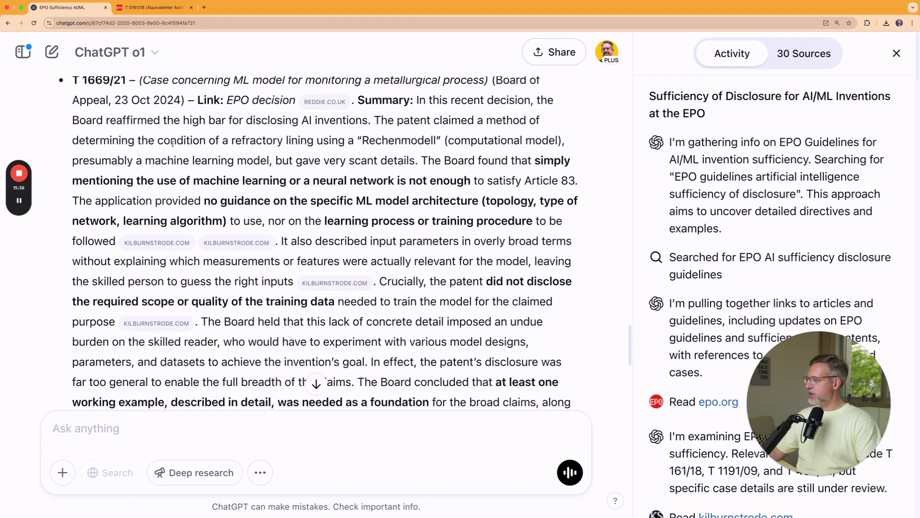
{"action": "scroll", "coordinate": [222, 186], "scroll_direction": "down", "scroll_amount": 7}
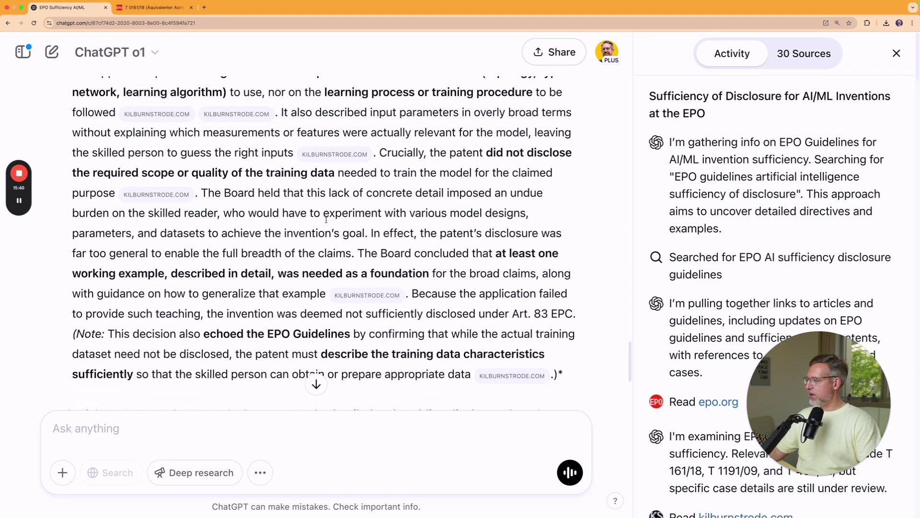
{"action": "scroll", "coordinate": [326, 221], "scroll_direction": "up", "scroll_amount": 15}
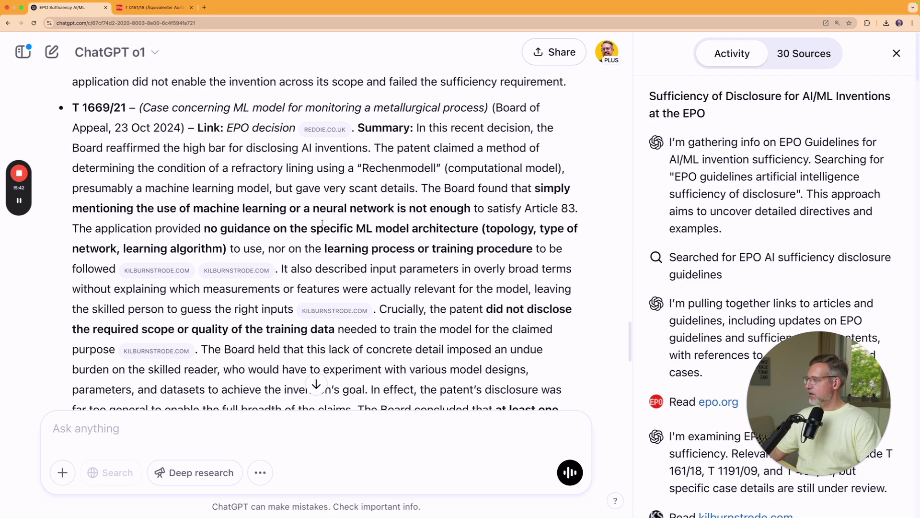
{"action": "mouse_move", "coordinate": [245, 269]}
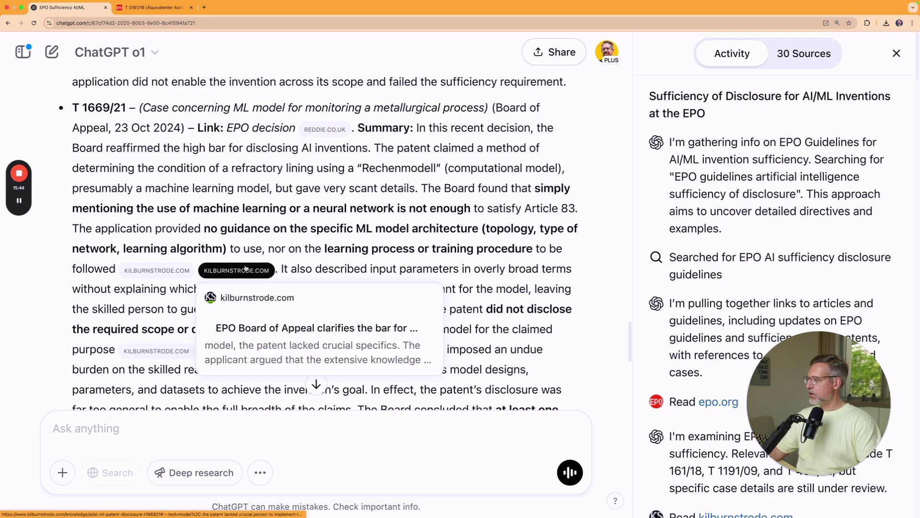
{"action": "mouse_move", "coordinate": [342, 129]}
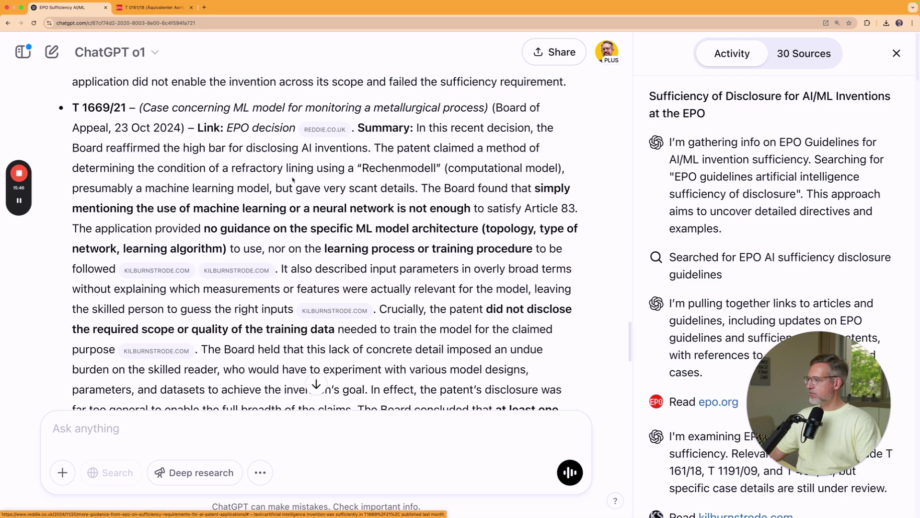
{"action": "scroll", "coordinate": [282, 224], "scroll_direction": "down", "scroll_amount": 20}
{"action": "scroll", "coordinate": [282, 224], "scroll_direction": "up", "scroll_amount": 20}
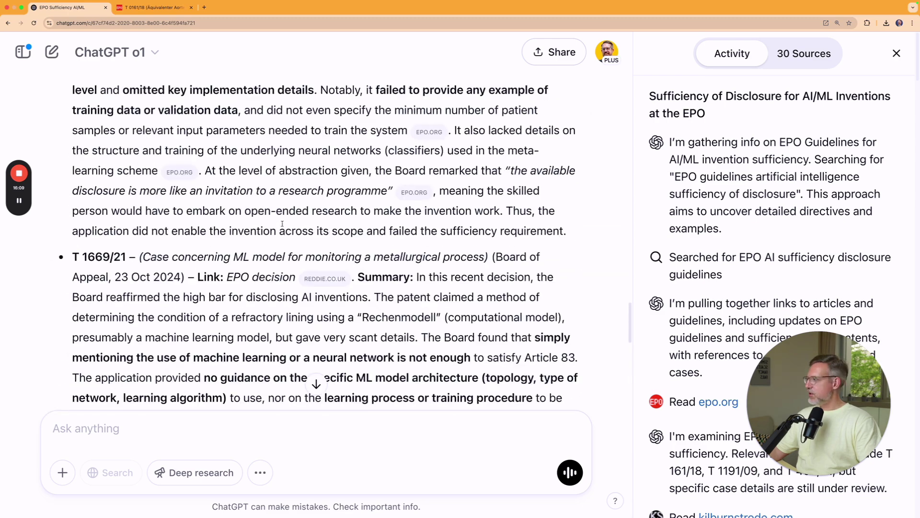
Step: Go back to the Guidelines section, check the EPO page cited for the research-programme statement and return to the report
{"action": "scroll", "coordinate": [281, 224], "scroll_direction": "up", "scroll_amount": 15}
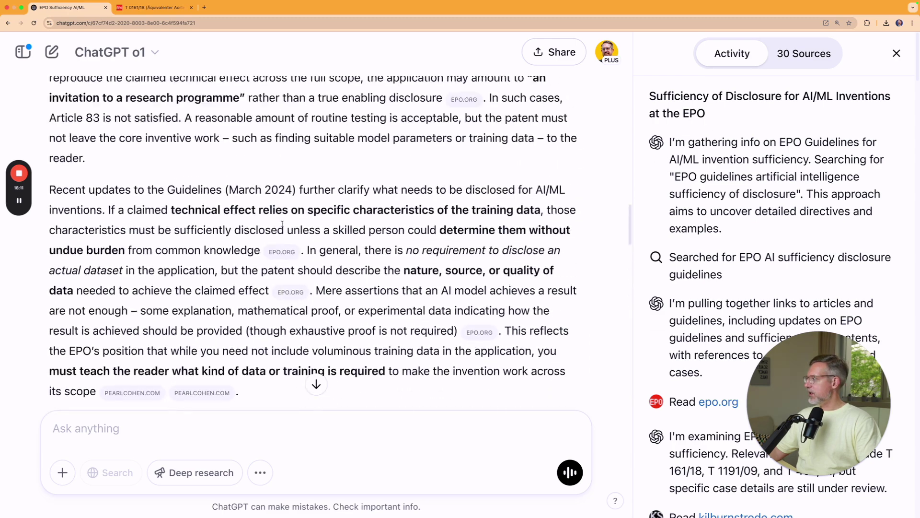
{"action": "scroll", "coordinate": [282, 226], "scroll_direction": "down", "scroll_amount": 10}
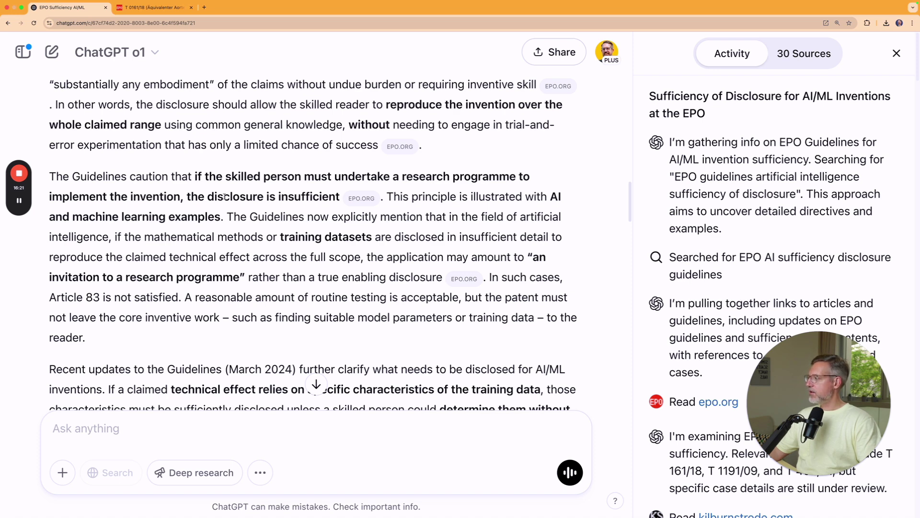
{"action": "mouse_move", "coordinate": [361, 200]}
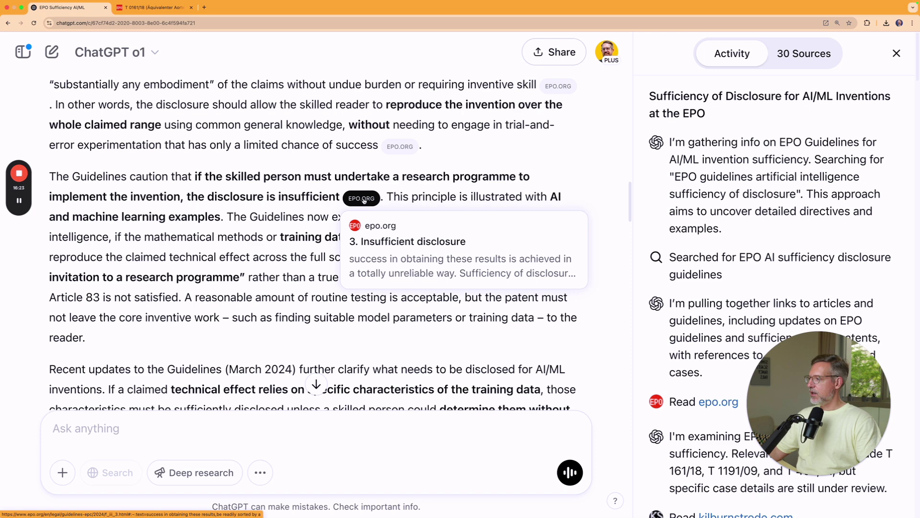
{"action": "left_click", "coordinate": [362, 199]}
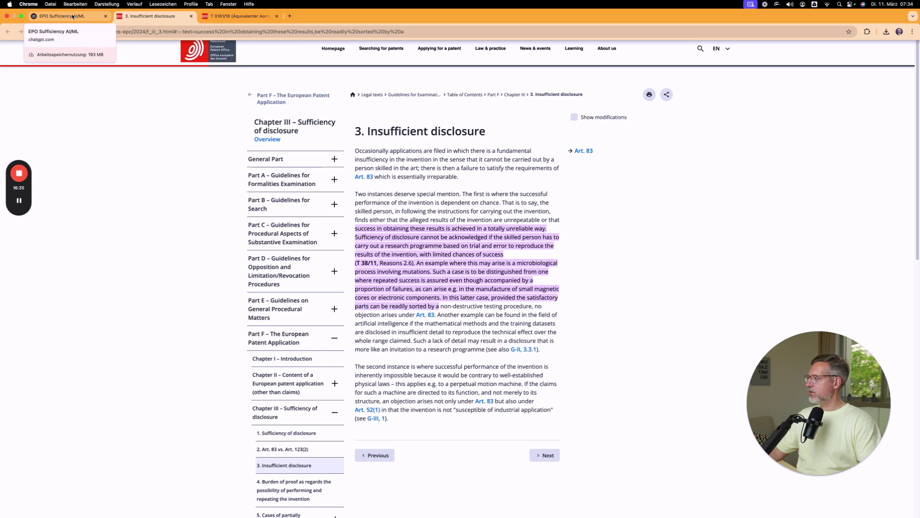
{"action": "left_click", "coordinate": [72, 17]}
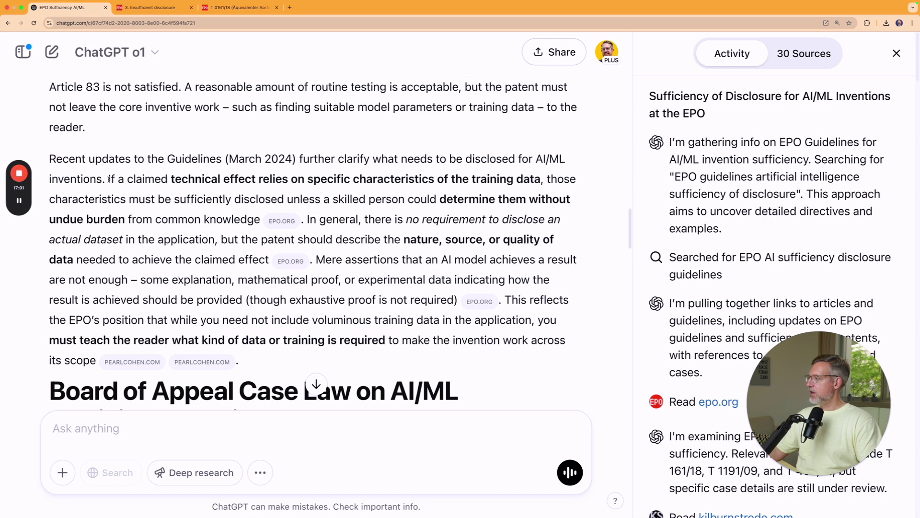
Step: Open the EPO page cited for the training-data characteristics statement and examine Guidelines section 3.3.1 on artificial intelligence and machine learning
{"action": "left_click", "coordinate": [282, 221]}
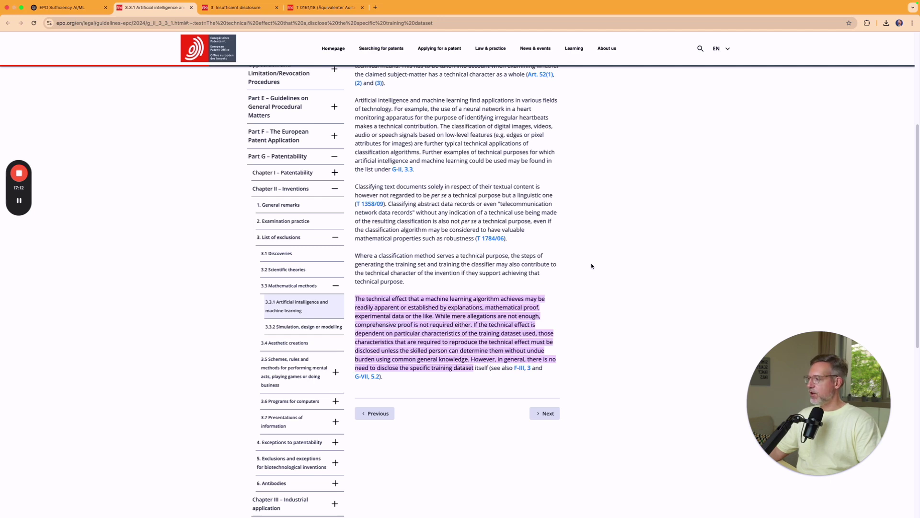
{"action": "left_click", "coordinate": [62, 8]}
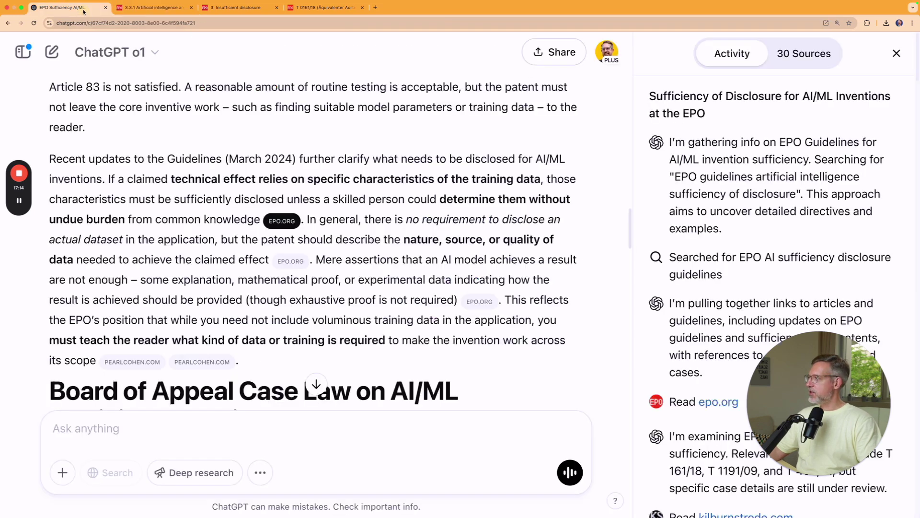
{"action": "mouse_move", "coordinate": [298, 225]}
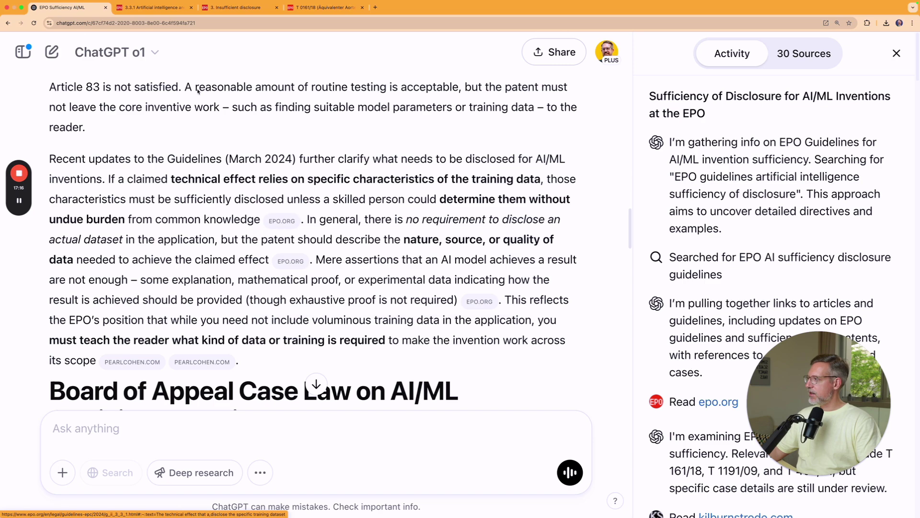
{"action": "left_click", "coordinate": [282, 221]}
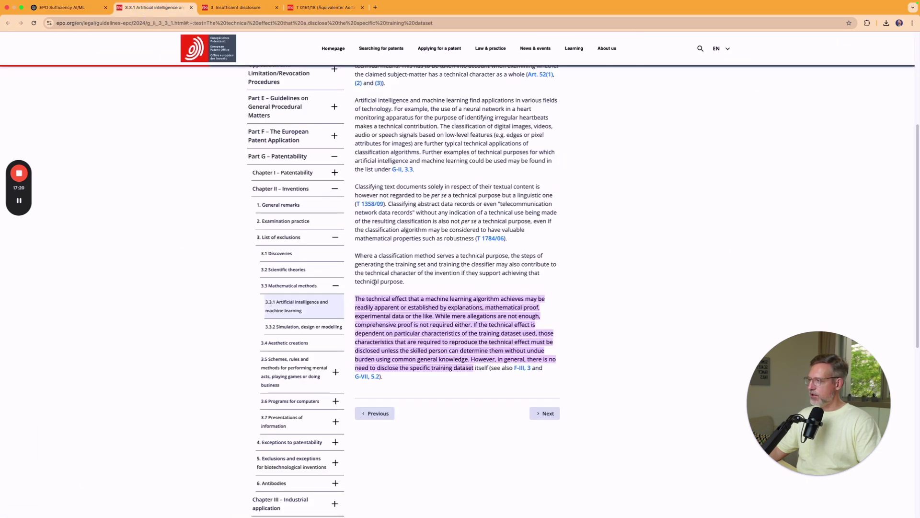
{"action": "scroll", "coordinate": [375, 282], "scroll_direction": "up", "scroll_amount": 5}
{"action": "left_click_drag", "start_coordinate": [357, 125], "coordinate": [422, 136]}
{"action": "scroll", "coordinate": [431, 188], "scroll_direction": "down", "scroll_amount": 4}
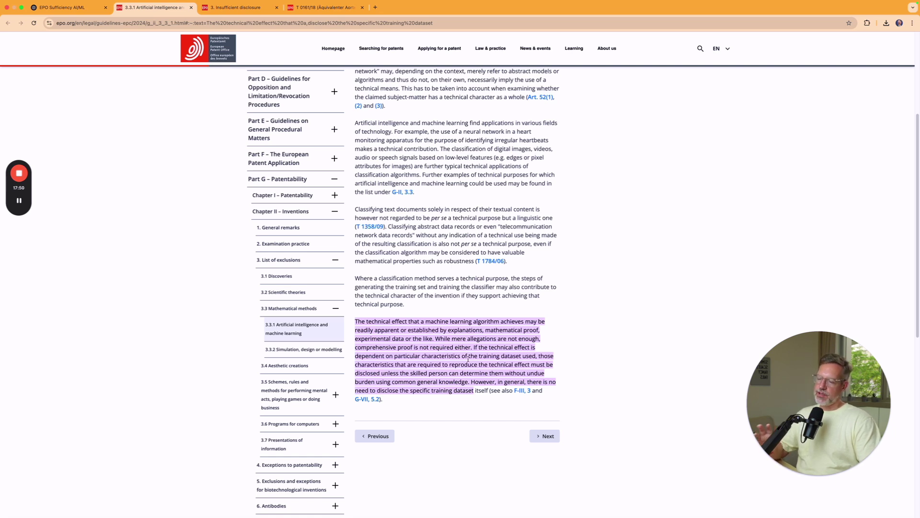
{"action": "scroll", "coordinate": [468, 358], "scroll_direction": "down", "scroll_amount": 1}
{"action": "scroll", "coordinate": [470, 341], "scroll_direction": "up", "scroll_amount": 5}
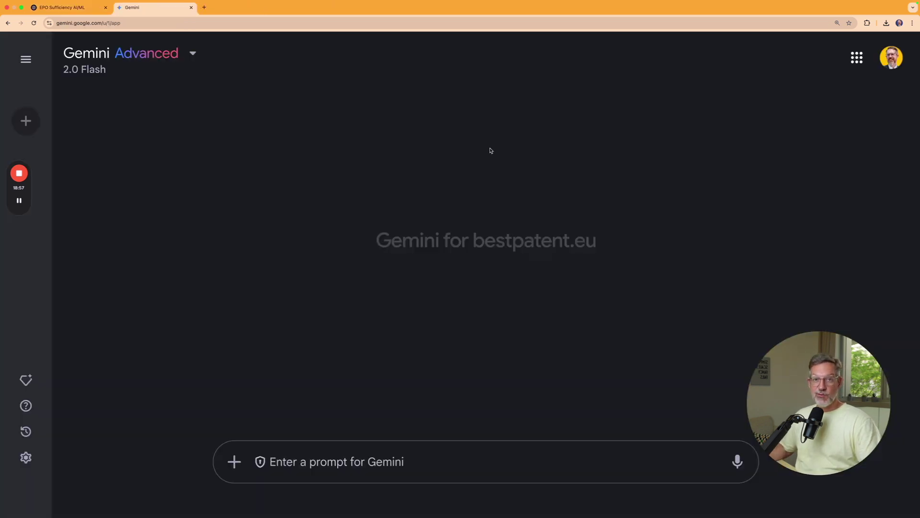
Step: In Gemini, use 1.5 Pro with Deep Research to request an overview of EPO sufficiency-of-disclosure practice for AI/ML inventions, citing Guidelines passages and listing Board of Appeal decisions
{"action": "left_click", "coordinate": [193, 53]}
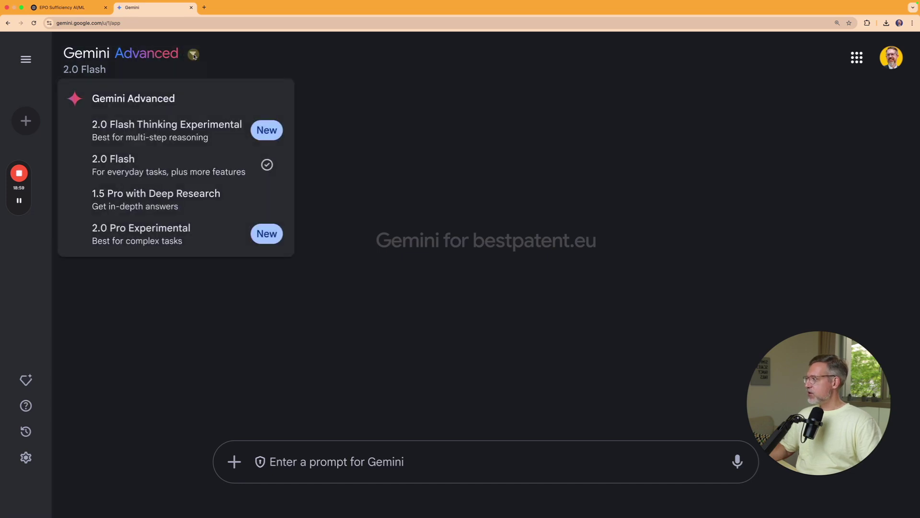
{"action": "left_click", "coordinate": [190, 204]}
{"action": "left_click", "coordinate": [368, 460]}
{"action": "type", "text": "Give me an overview of the EPO practice on sufficiency of disclosure of AI/ML inventions. Cite relevant passages from the EPO guidelines, and give me a list of all relevant board of appeal decisions with the full case number, a link to the decision, and a short summary of the key points."}
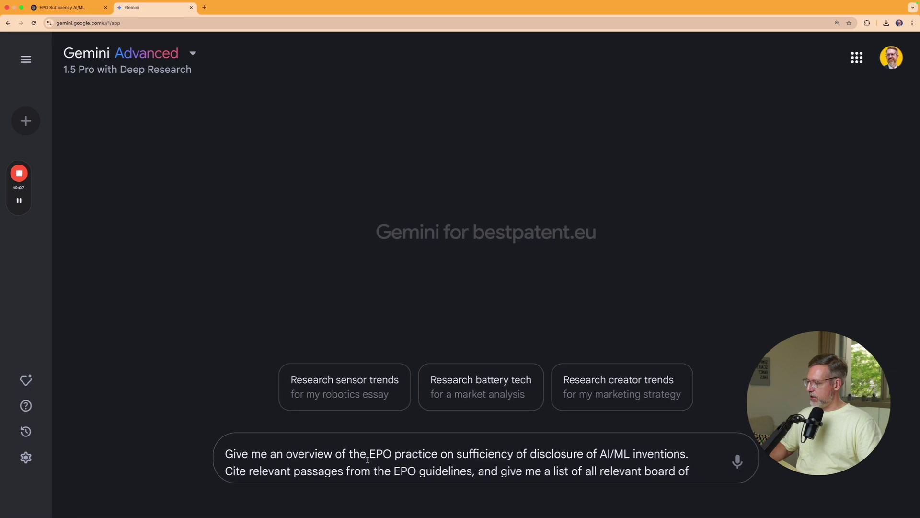
{"action": "key", "text": "Return"}
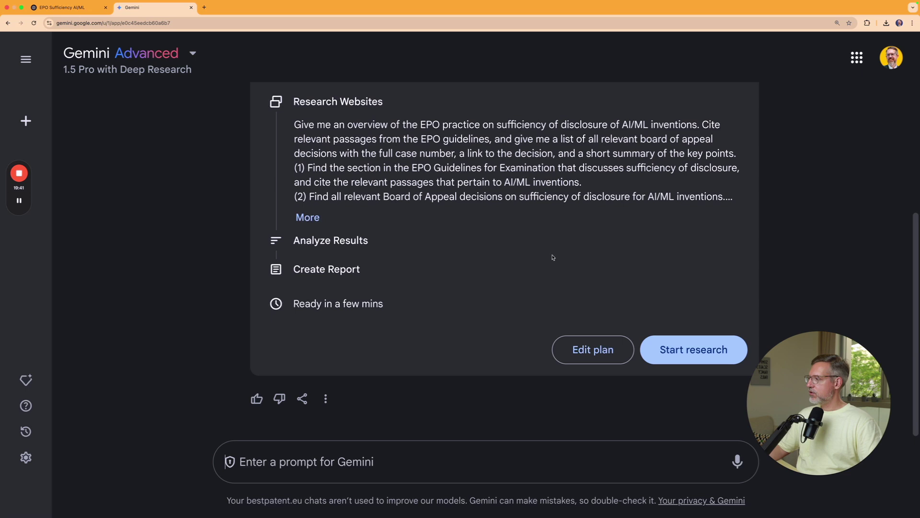
Step: Start the research from the proposed plan and look through the list of websites being researched
{"action": "left_click", "coordinate": [698, 348]}
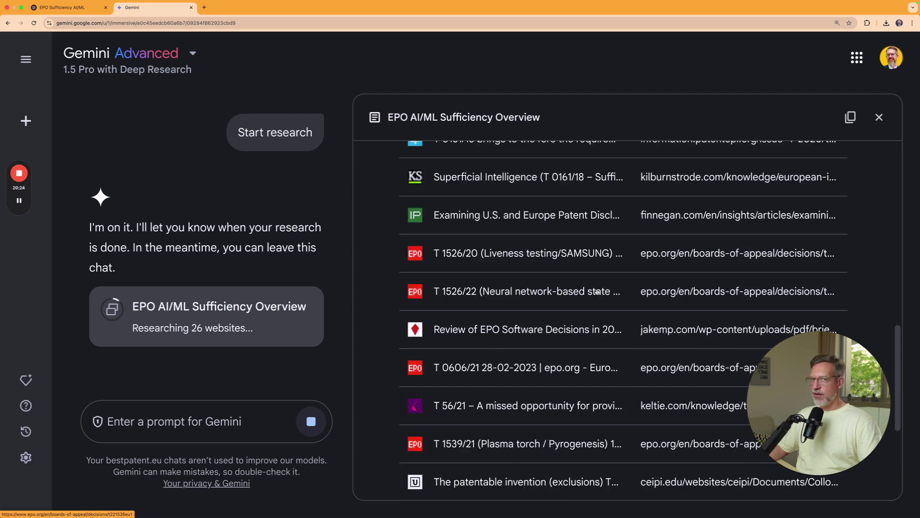
{"action": "scroll", "coordinate": [596, 292], "scroll_direction": "down", "scroll_amount": 1}
{"action": "scroll", "coordinate": [596, 291], "scroll_direction": "down", "scroll_amount": 4}
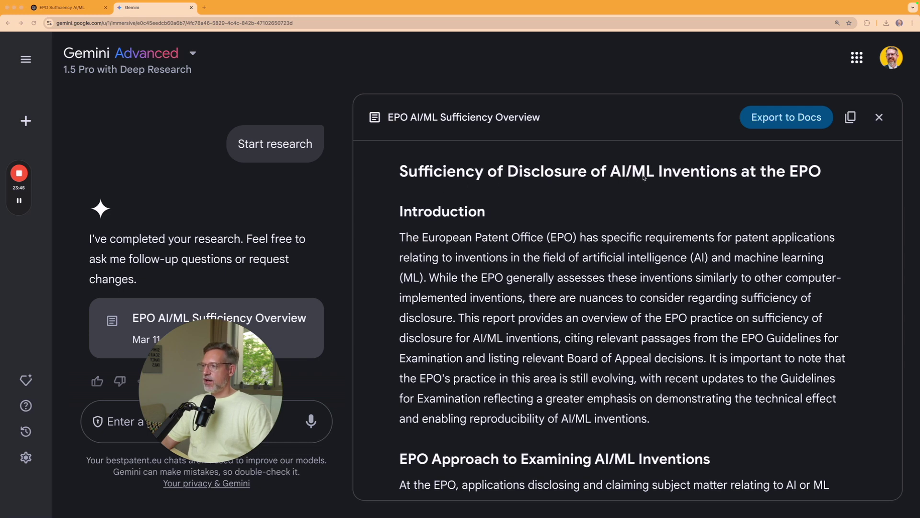
Step: Read the Gemini report's introduction and its section on the EPO approach to examining AI/ML inventions
{"action": "scroll", "coordinate": [536, 293], "scroll_direction": "down", "scroll_amount": 1}
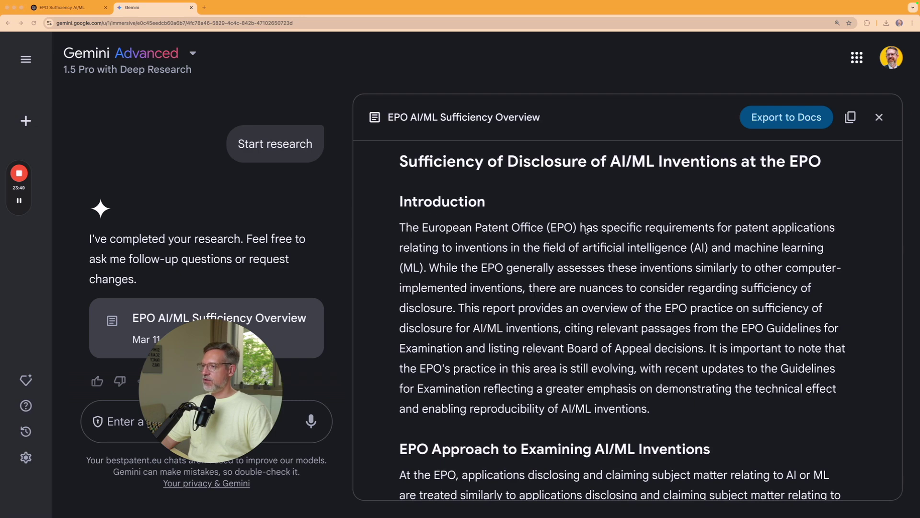
{"action": "scroll", "coordinate": [604, 246], "scroll_direction": "down", "scroll_amount": 4}
{"action": "scroll", "coordinate": [625, 338], "scroll_direction": "down", "scroll_amount": 4}
{"action": "scroll", "coordinate": [626, 338], "scroll_direction": "down", "scroll_amount": 1}
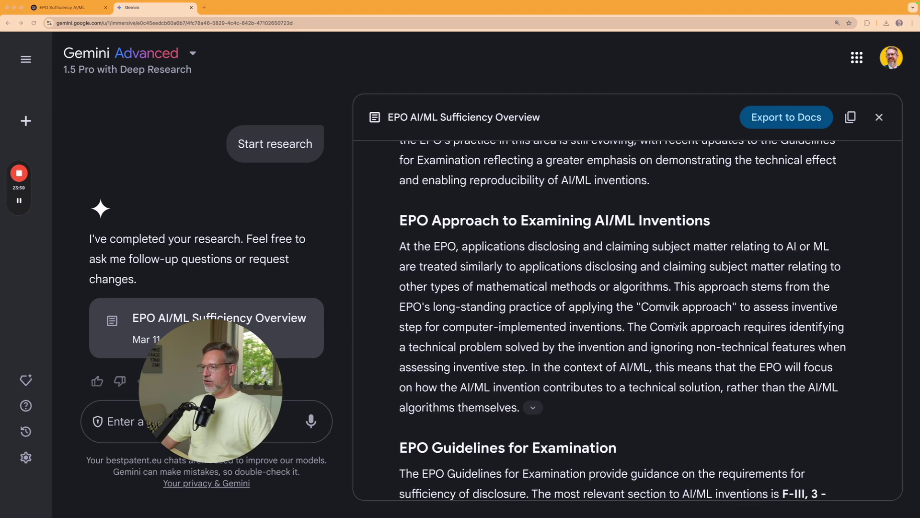
{"action": "scroll", "coordinate": [676, 321], "scroll_direction": "down", "scroll_amount": 3}
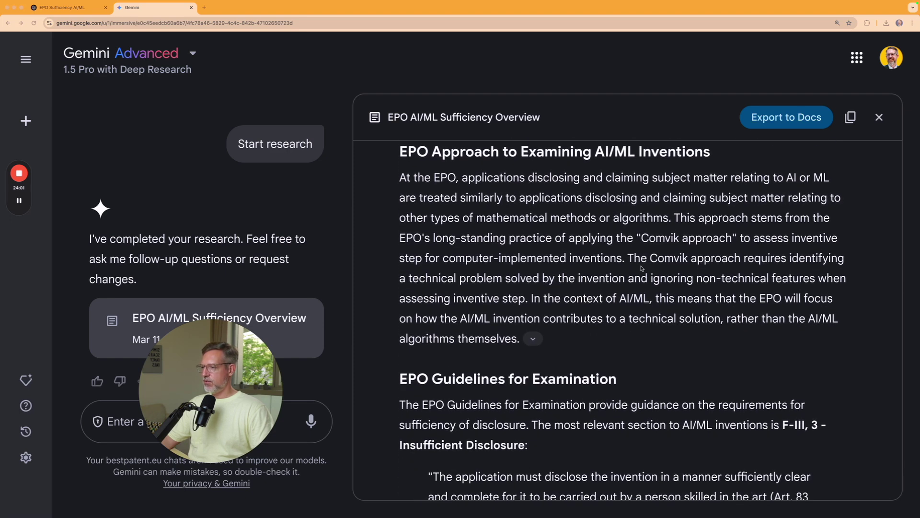
Step: Read the quoted F-III, 3 passage under EPO Guidelines for Examination and show the source cited for it
{"action": "scroll", "coordinate": [642, 269], "scroll_direction": "down", "scroll_amount": 1}
{"action": "scroll", "coordinate": [641, 269], "scroll_direction": "down", "scroll_amount": 5}
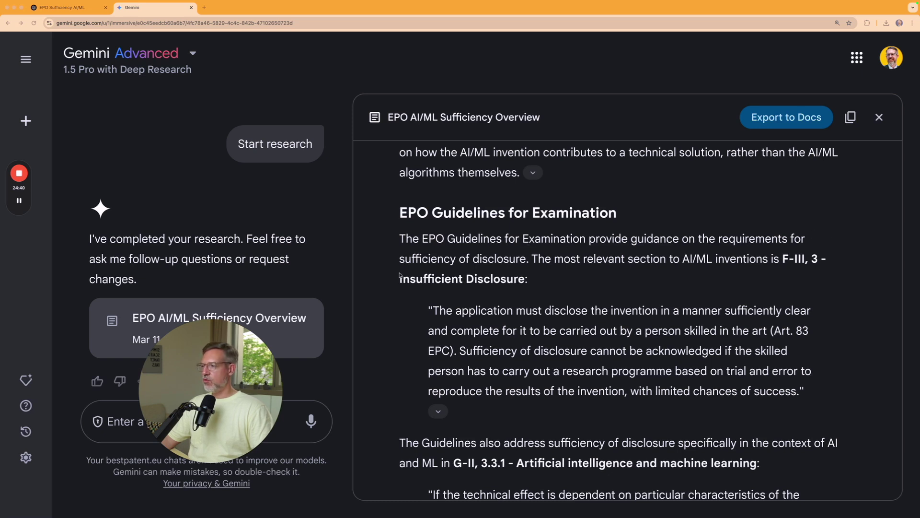
{"action": "scroll", "coordinate": [503, 311], "scroll_direction": "down", "scroll_amount": 1}
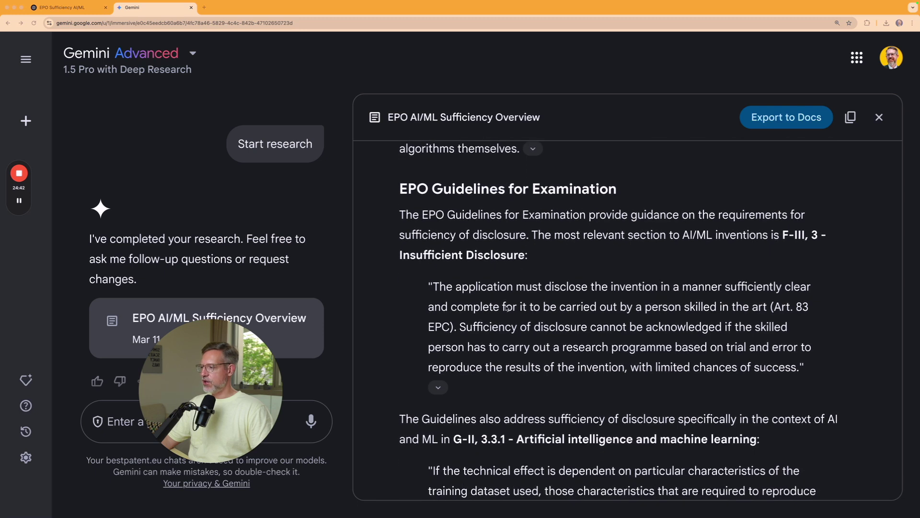
{"action": "left_click", "coordinate": [440, 388]}
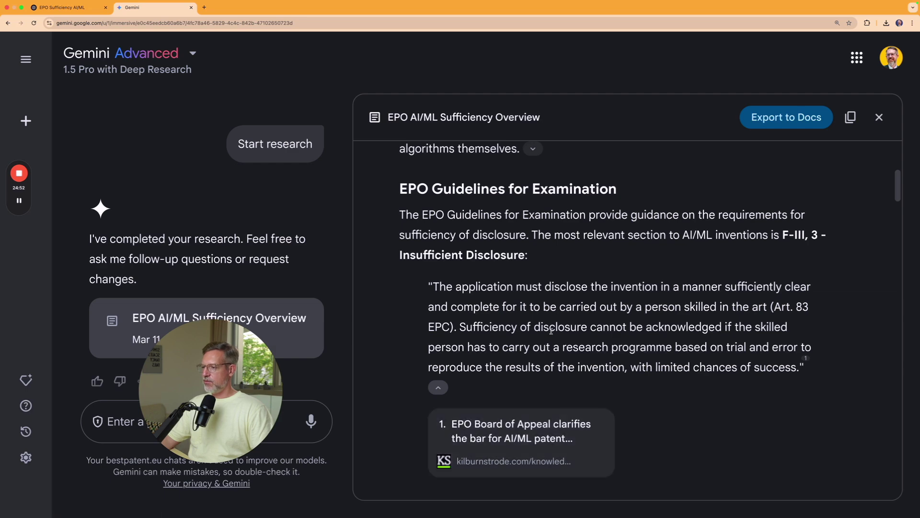
Step: Highlight the G-II, 3.3.1 reference and check the source cited for its quotation on training dataset characteristics
{"action": "scroll", "coordinate": [581, 292], "scroll_direction": "down", "scroll_amount": 6}
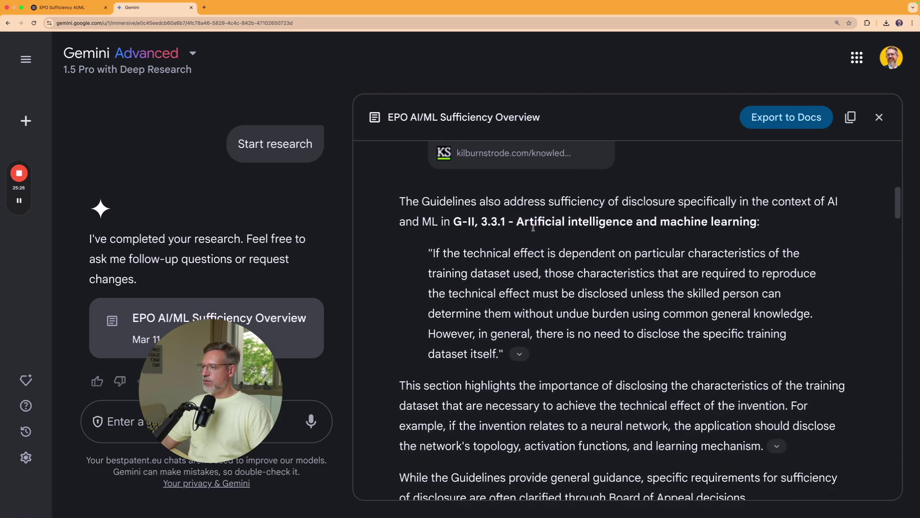
{"action": "left_click_drag", "start_coordinate": [455, 222], "coordinate": [756, 223]}
{"action": "left_click", "coordinate": [519, 353]}
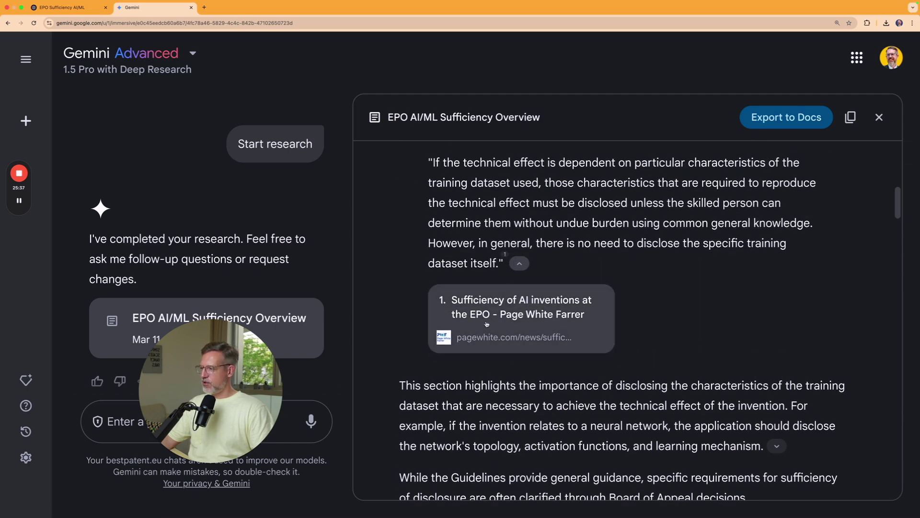
{"action": "scroll", "coordinate": [551, 342], "scroll_direction": "up", "scroll_amount": 1}
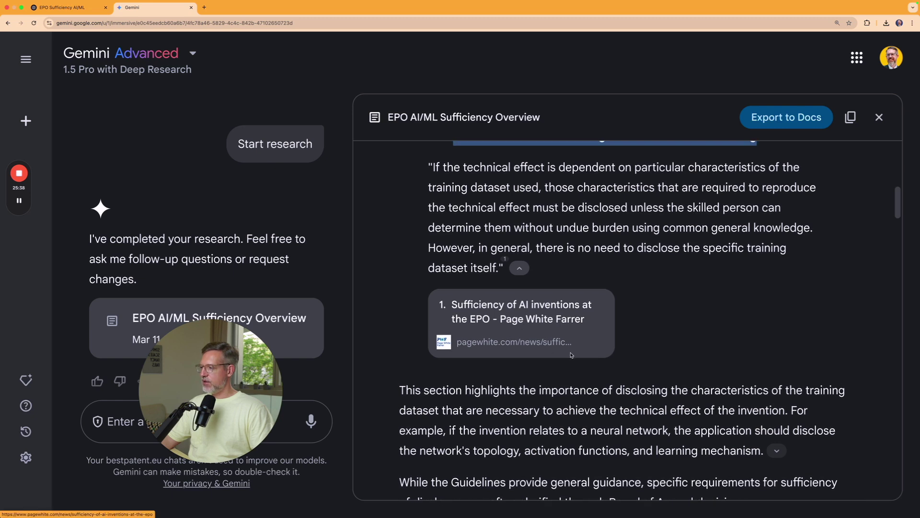
{"action": "scroll", "coordinate": [496, 330], "scroll_direction": "up", "scroll_amount": 1}
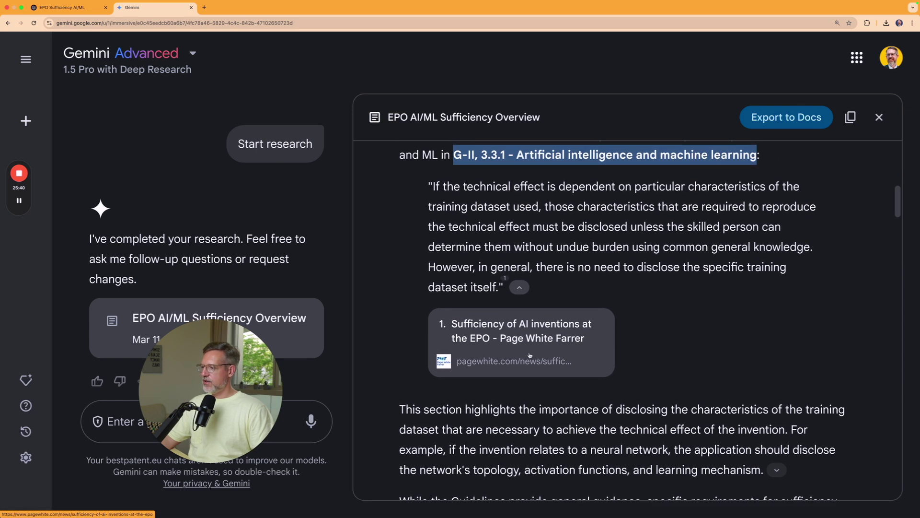
Step: Go on to the table of relevant Board of Appeal decisions and examine the T 0161/18 entry's link and summary
{"action": "scroll", "coordinate": [527, 352], "scroll_direction": "up", "scroll_amount": 3}
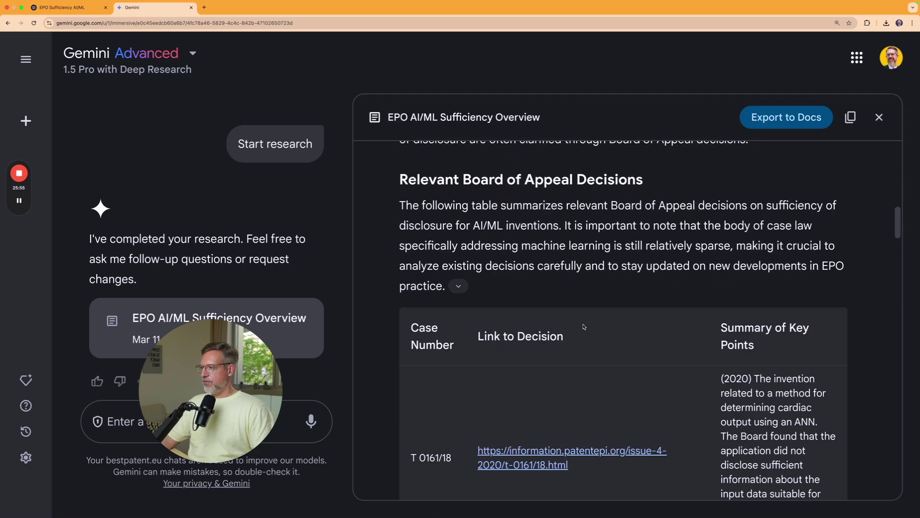
{"action": "scroll", "coordinate": [583, 326], "scroll_direction": "down", "scroll_amount": 2}
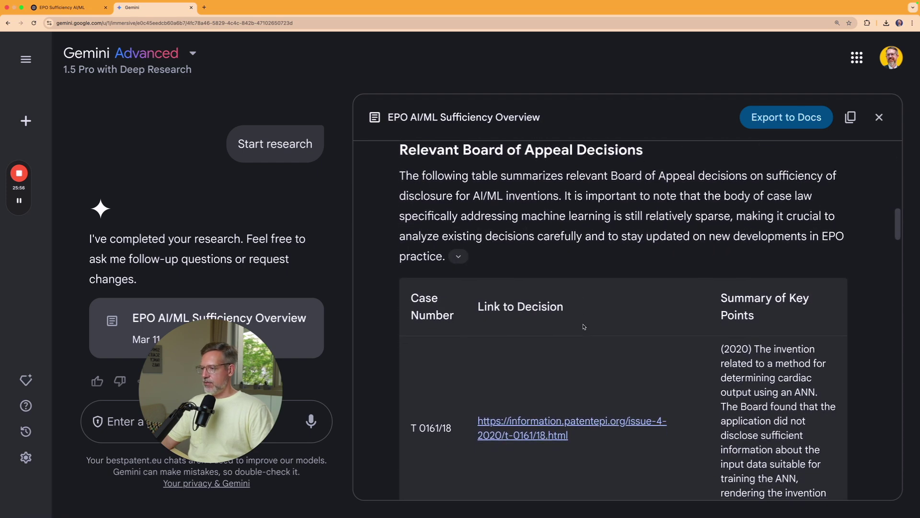
{"action": "scroll", "coordinate": [583, 326], "scroll_direction": "down", "scroll_amount": 3}
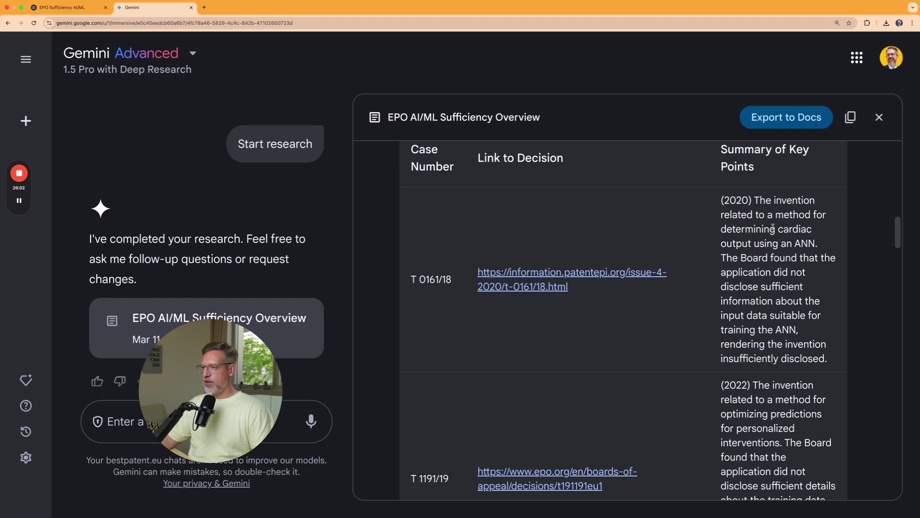
Step: Highlight the T 0161/18 case number and its cardiac output wording, and open the linked epi Information article to check it
{"action": "left_click_drag", "start_coordinate": [737, 230], "coordinate": [747, 245]}
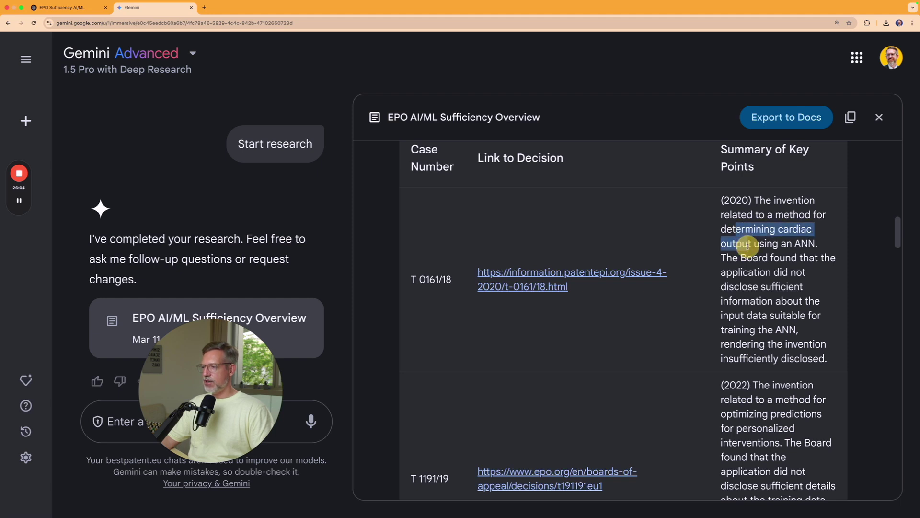
{"action": "left_click", "coordinate": [767, 245]}
{"action": "left_click_drag", "start_coordinate": [417, 279], "coordinate": [452, 279]}
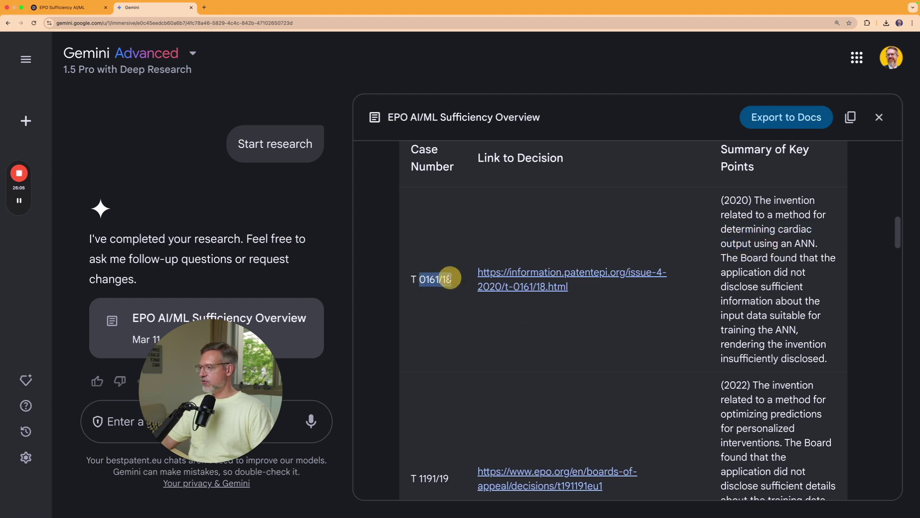
{"action": "left_click", "coordinate": [537, 279]}
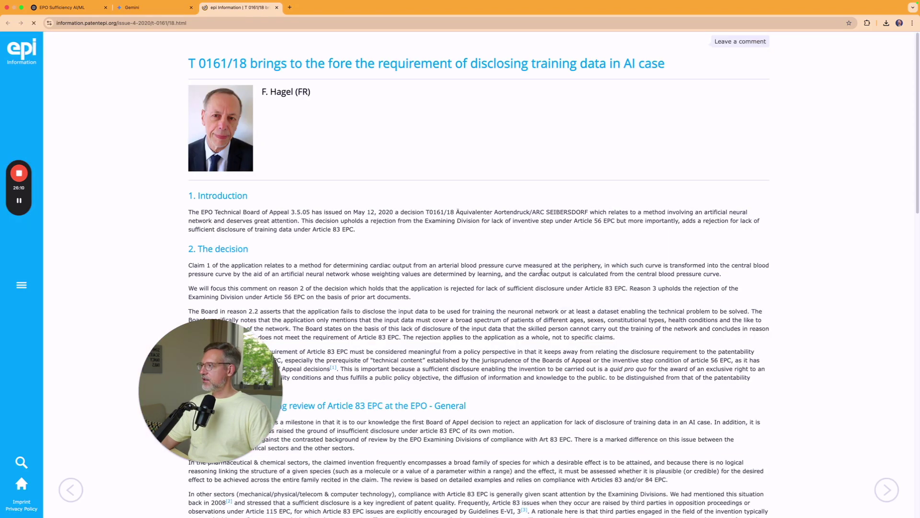
{"action": "scroll", "coordinate": [500, 297], "scroll_direction": "down", "scroll_amount": 3}
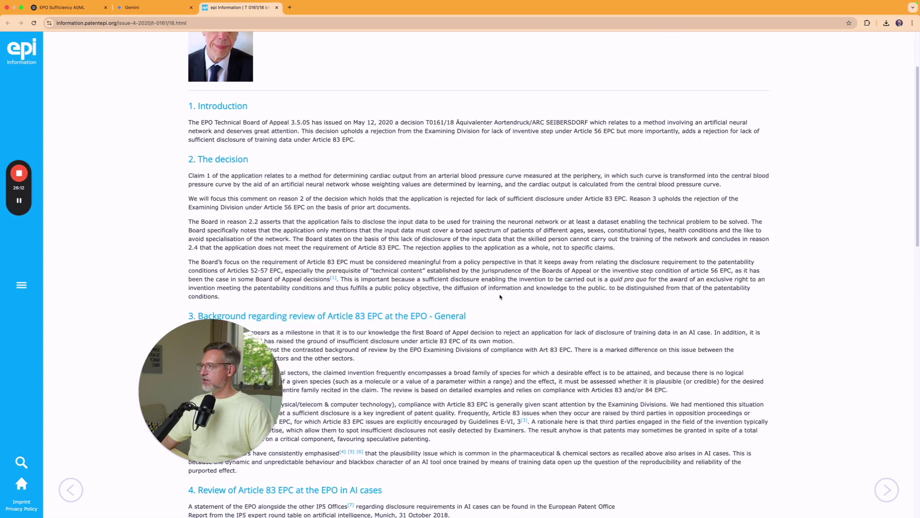
{"action": "scroll", "coordinate": [500, 297], "scroll_direction": "up", "scroll_amount": 3}
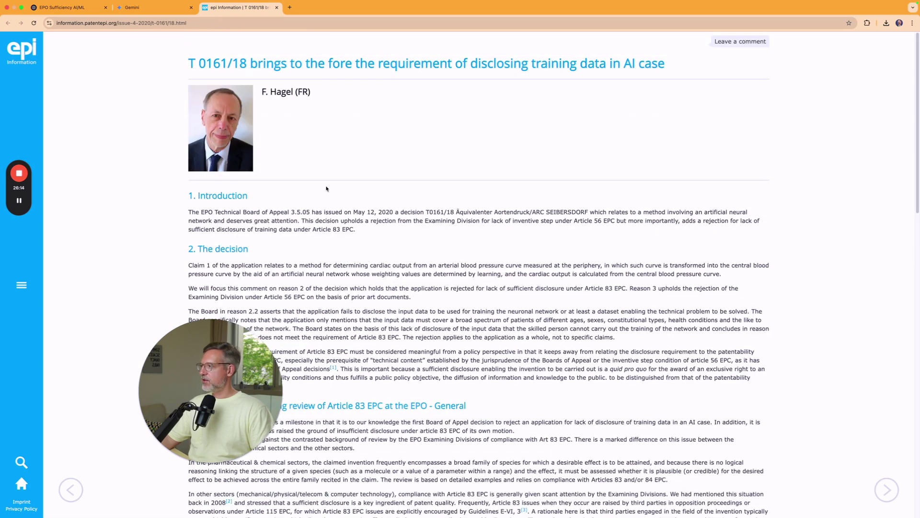
Step: Return to the Gemini report's decision table, open the decision linked for T 1191/19 and highlight "Neuronal plasticity" in its title
{"action": "left_click", "coordinate": [142, 7]}
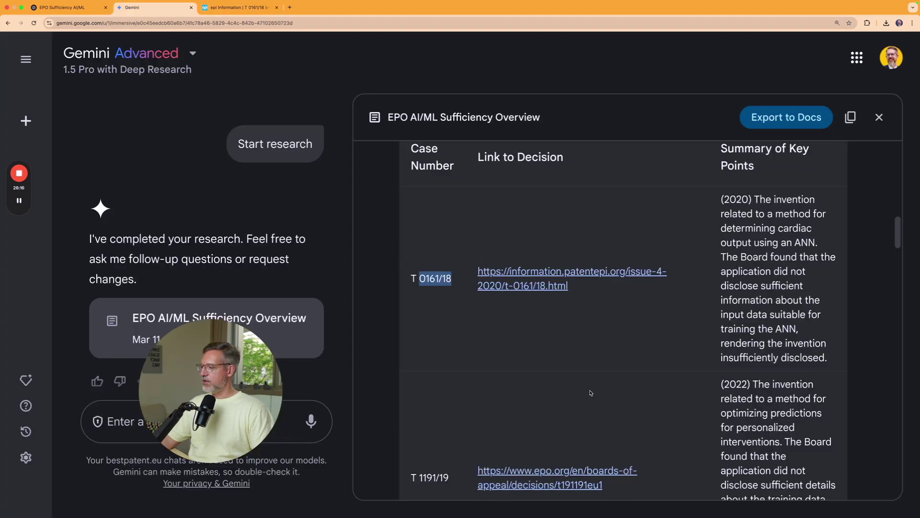
{"action": "scroll", "coordinate": [591, 392], "scroll_direction": "down", "scroll_amount": 2}
{"action": "scroll", "coordinate": [591, 392], "scroll_direction": "down", "scroll_amount": 2}
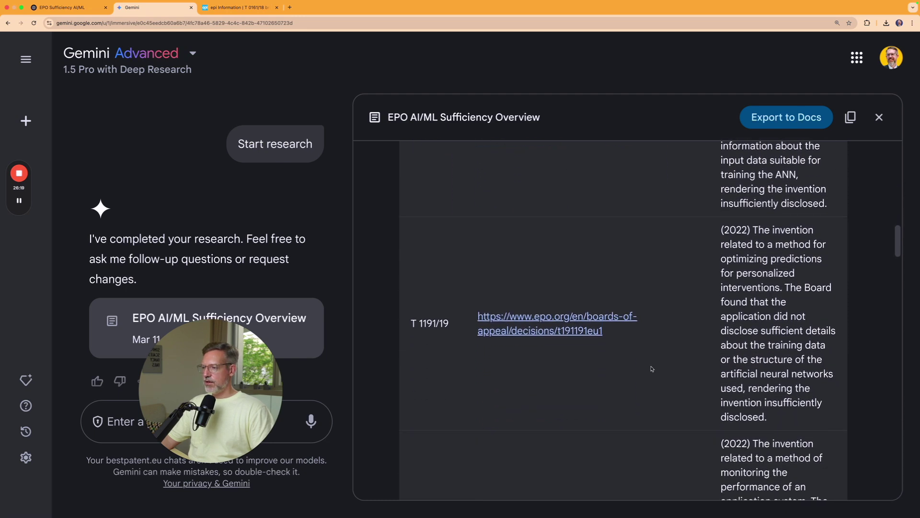
{"action": "left_click", "coordinate": [534, 315]}
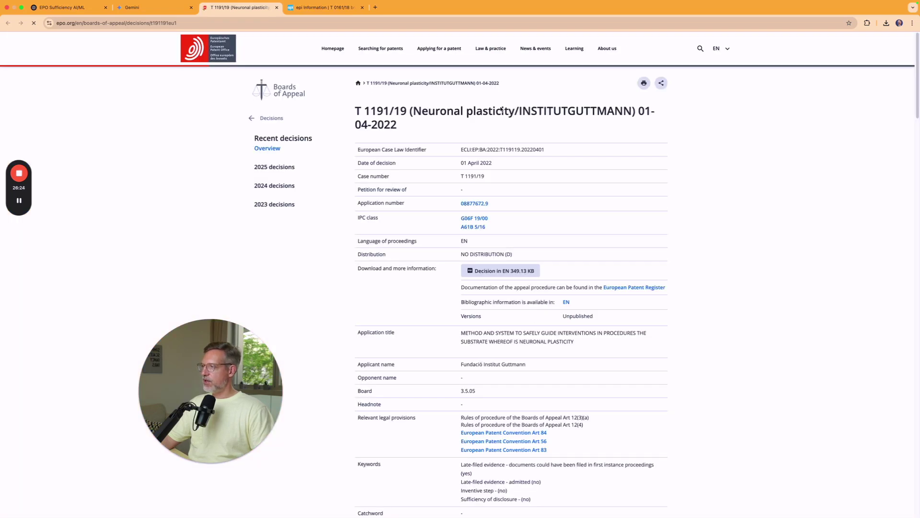
{"action": "left_click_drag", "start_coordinate": [413, 110], "coordinate": [468, 111]}
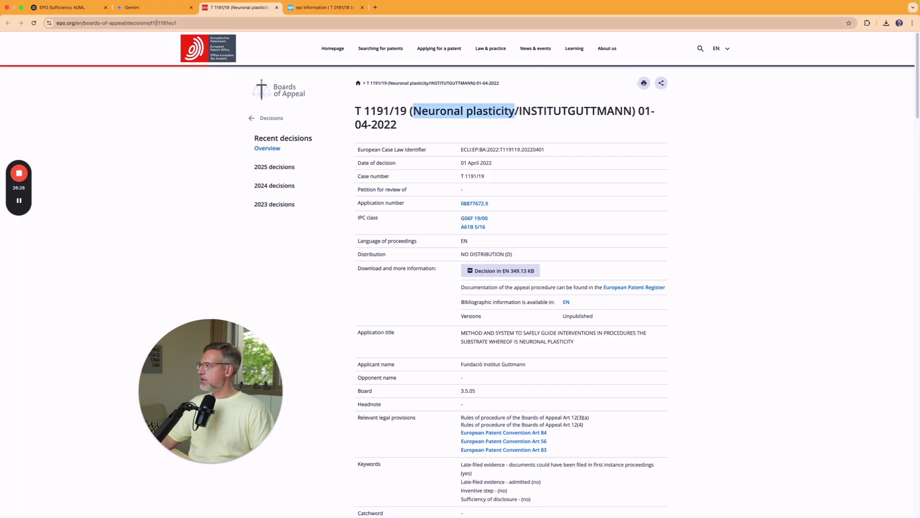
Step: Open the decision linked for the report's T 1539/20 entry and read its details and summary of facts
{"action": "left_click", "coordinate": [144, 8]}
{"action": "scroll", "coordinate": [565, 287], "scroll_direction": "down", "scroll_amount": 6}
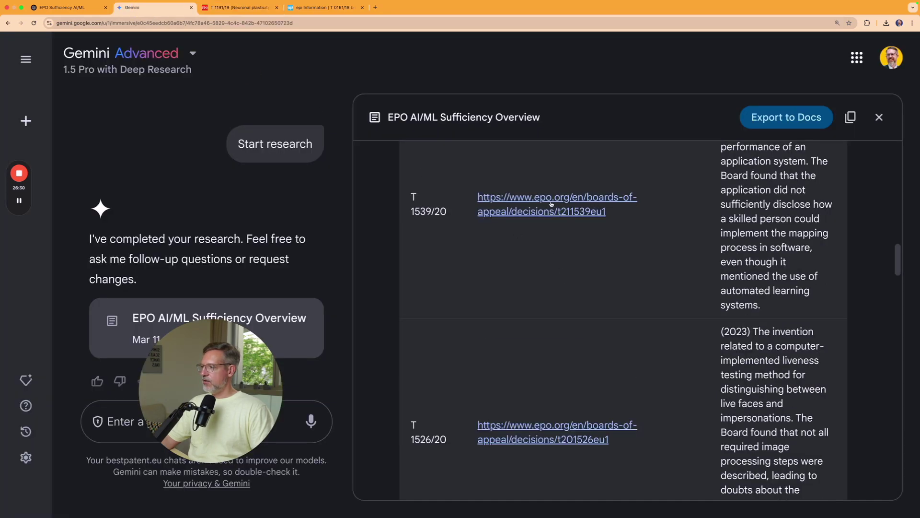
{"action": "left_click", "coordinate": [550, 199]}
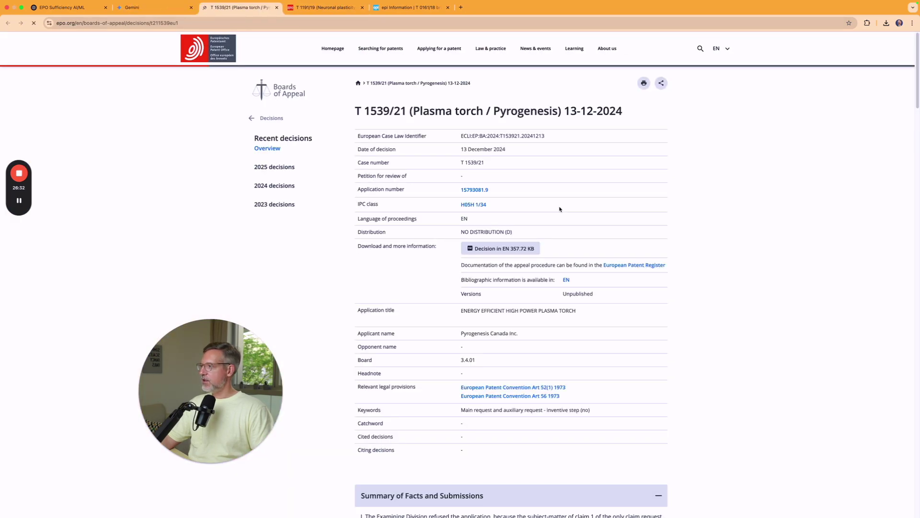
{"action": "scroll", "coordinate": [507, 323], "scroll_direction": "down", "scroll_amount": 3}
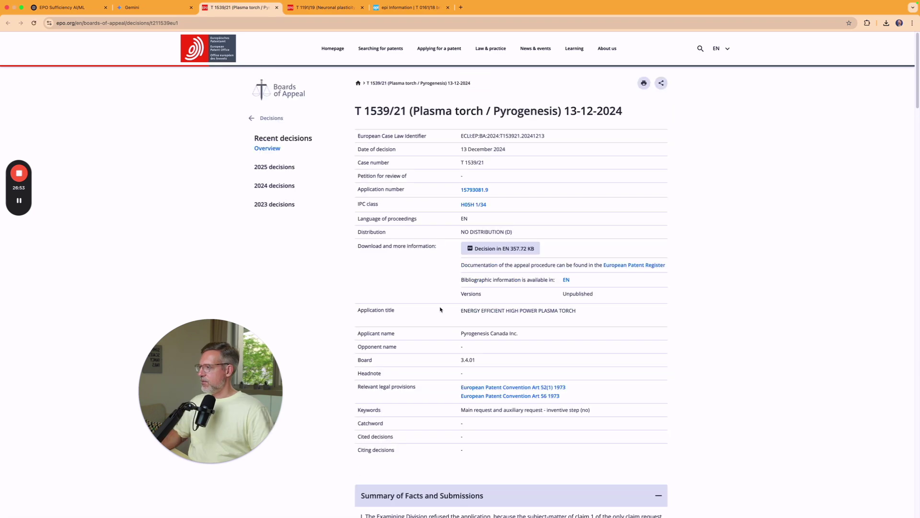
{"action": "scroll", "coordinate": [439, 306], "scroll_direction": "down", "scroll_amount": 3}
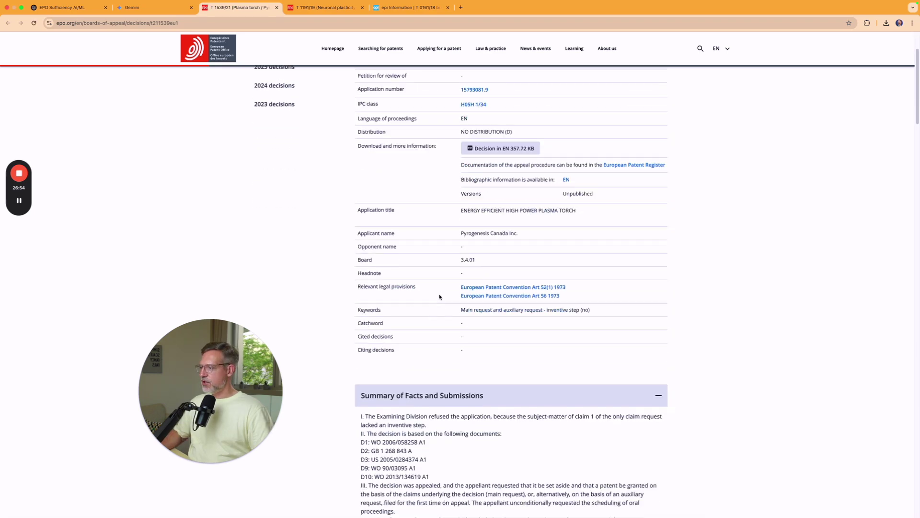
{"action": "scroll", "coordinate": [440, 297], "scroll_direction": "down", "scroll_amount": 1}
{"action": "scroll", "coordinate": [439, 296], "scroll_direction": "down", "scroll_amount": 5}
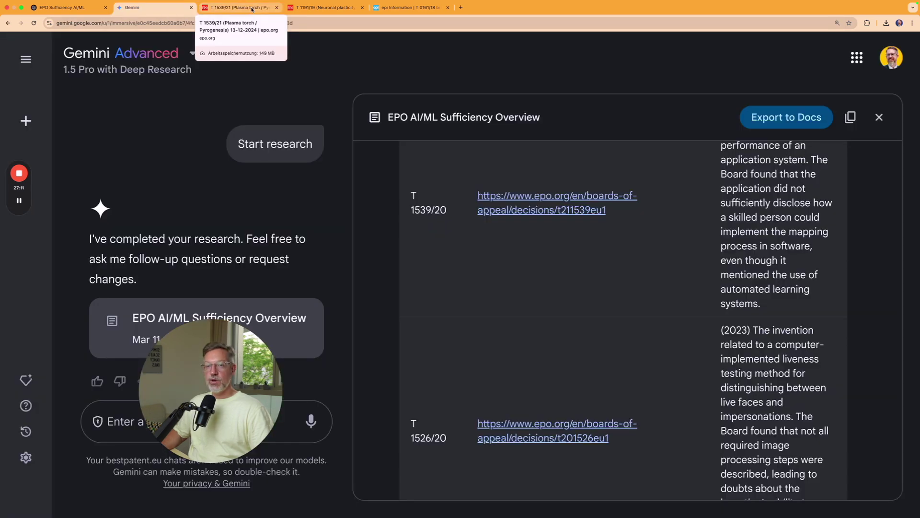
Step: Compare the case number in the linked decision's title with the number in the report's T 1539/20 entry, highlighting both
{"action": "scroll", "coordinate": [412, 234], "scroll_direction": "up", "scroll_amount": 2}
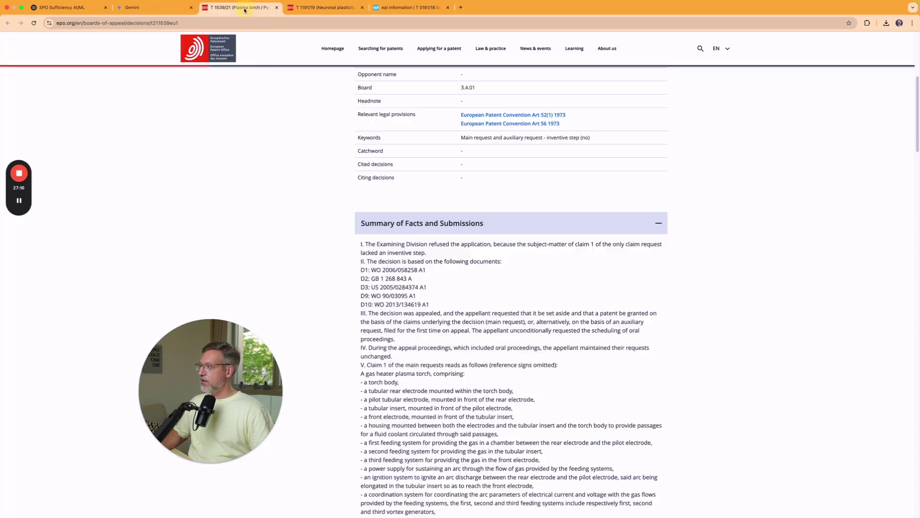
{"action": "left_click", "coordinate": [239, 7]}
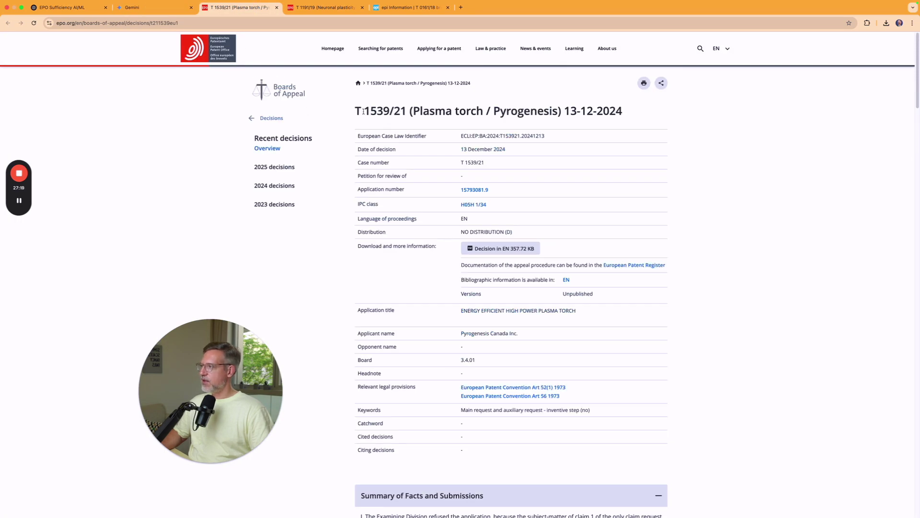
{"action": "left_click_drag", "start_coordinate": [363, 112], "coordinate": [405, 111]}
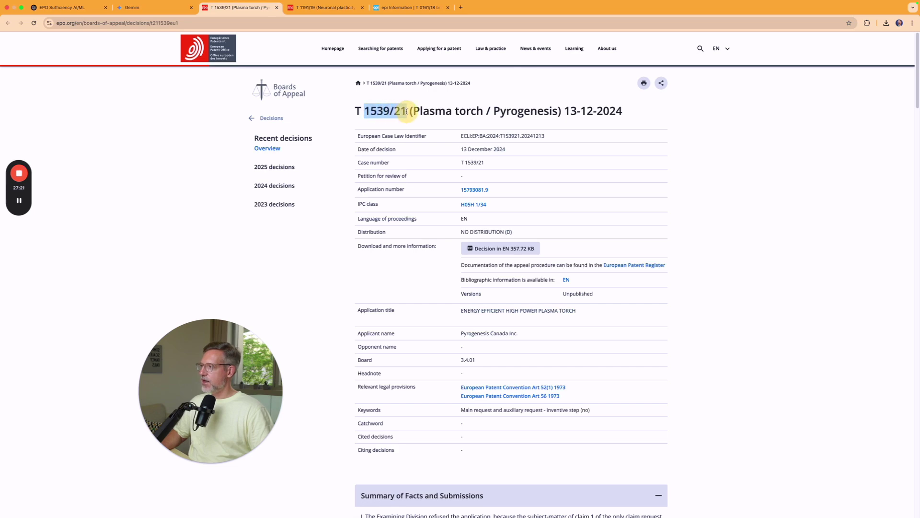
{"action": "left_click", "coordinate": [148, 7]}
{"action": "left_click_drag", "start_coordinate": [446, 260], "coordinate": [408, 239]}
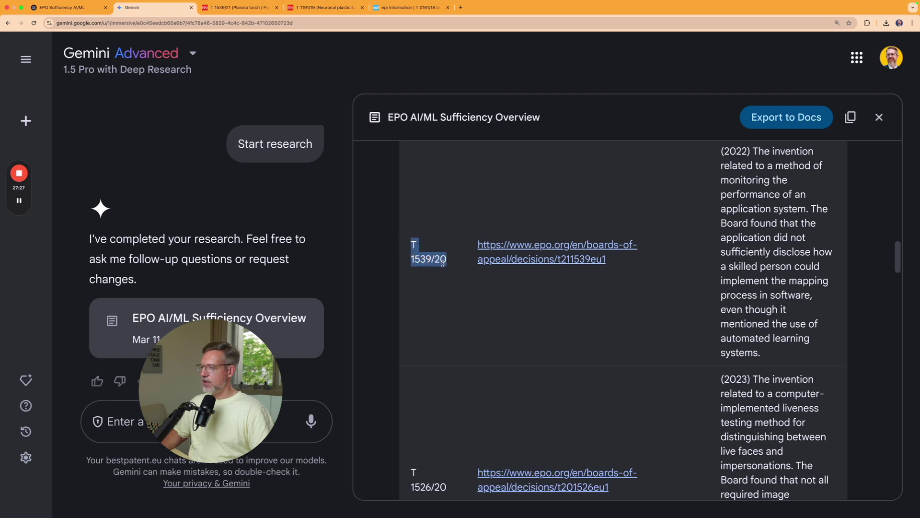
Step: Read the T 1539/20 summary and highlight its passage on disclosure of the mapping process and automated learning systems
{"action": "scroll", "coordinate": [702, 373], "scroll_direction": "up", "scroll_amount": 4}
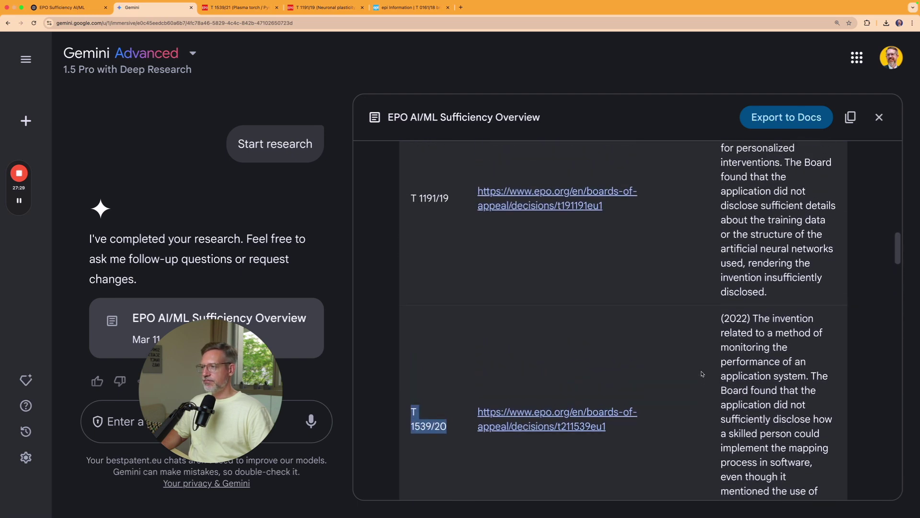
{"action": "scroll", "coordinate": [783, 362], "scroll_direction": "down", "scroll_amount": 2}
{"action": "scroll", "coordinate": [783, 361], "scroll_direction": "down", "scroll_amount": 1}
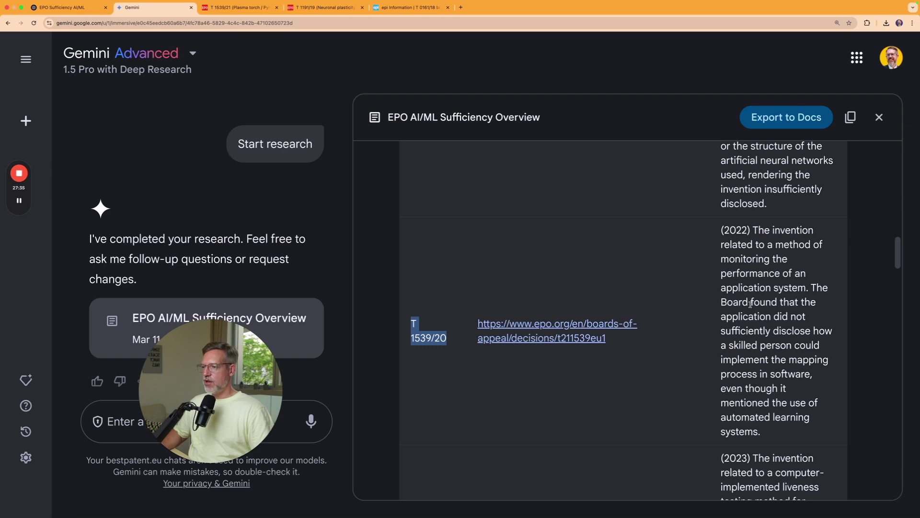
{"action": "left_click_drag", "start_coordinate": [726, 317], "coordinate": [763, 428]}
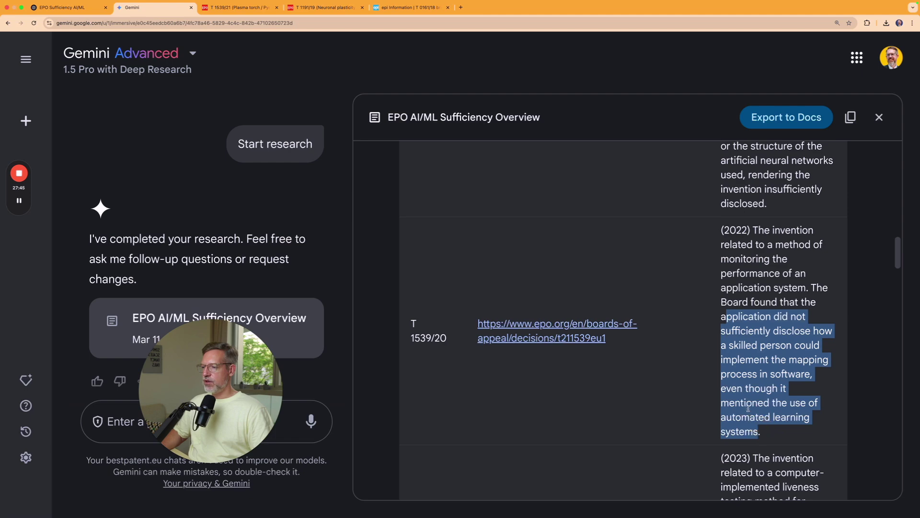
Step: Search the linked T 1539/21 decision page for "learning" and look through its claims and reasons
{"action": "key", "text": "ctrl+Tab"}
{"action": "key", "text": "super+f"}
{"action": "key", "text": "Return"}
{"action": "scroll", "coordinate": [689, 314], "scroll_direction": "down", "scroll_amount": 5}
{"action": "scroll", "coordinate": [688, 315], "scroll_direction": "up", "scroll_amount": 5}
{"action": "scroll", "coordinate": [688, 316], "scroll_direction": "down", "scroll_amount": 10}
{"action": "scroll", "coordinate": [688, 316], "scroll_direction": "down", "scroll_amount": 2}
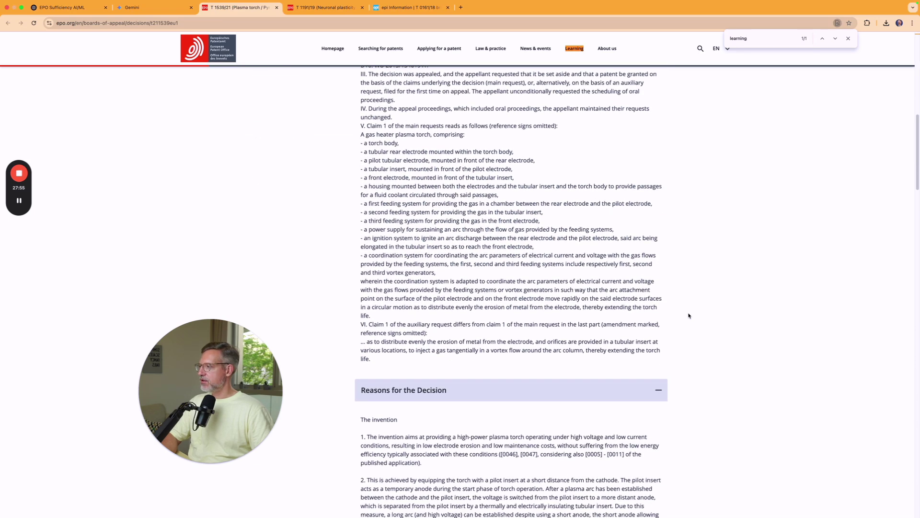
Step: Return to the Gemini report and read the T 1526/20 entry in the decision table
{"action": "left_click", "coordinate": [143, 8]}
{"action": "scroll", "coordinate": [605, 369], "scroll_direction": "down", "scroll_amount": 1}
{"action": "scroll", "coordinate": [605, 369], "scroll_direction": "down", "scroll_amount": 1}
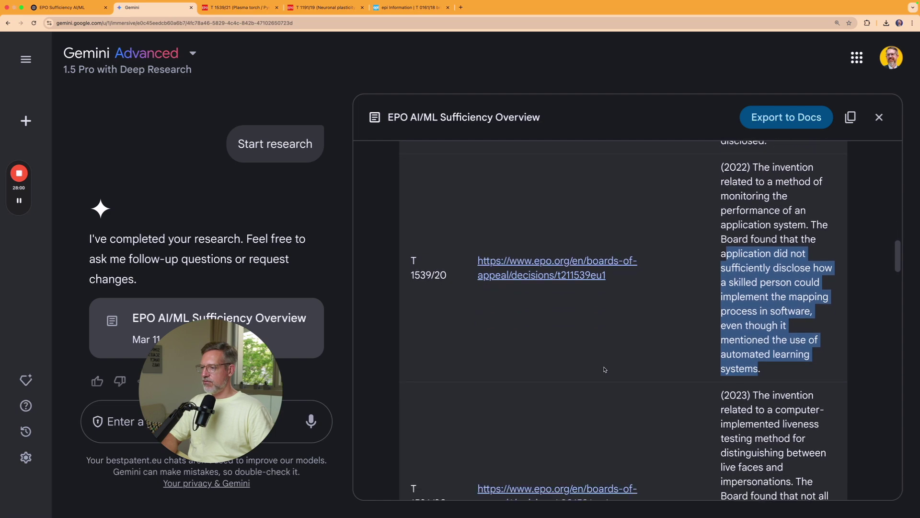
{"action": "scroll", "coordinate": [604, 369], "scroll_direction": "down", "scroll_amount": 5}
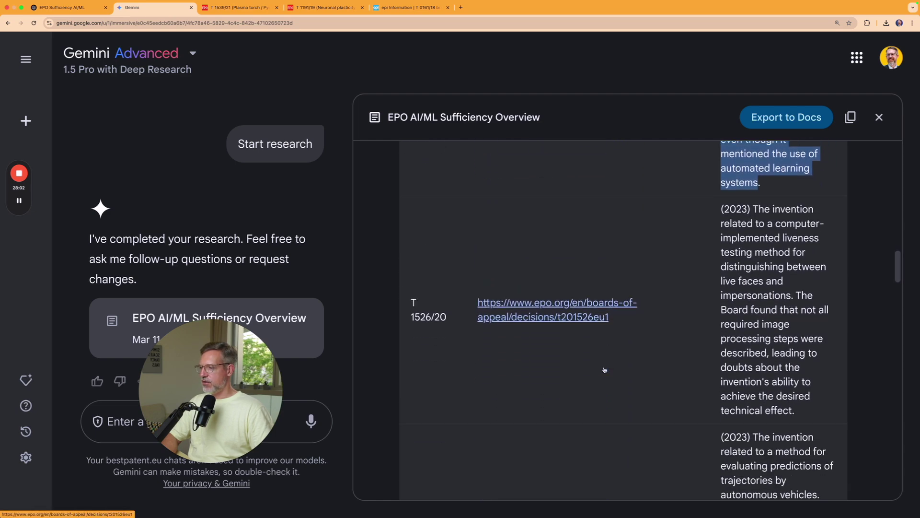
Step: Read the kilburnstrode.com article on T 1669/21, covering the arguments, findings and points decided, and return to the Gemini report
{"action": "scroll", "coordinate": [510, 352], "scroll_direction": "down", "scroll_amount": 2}
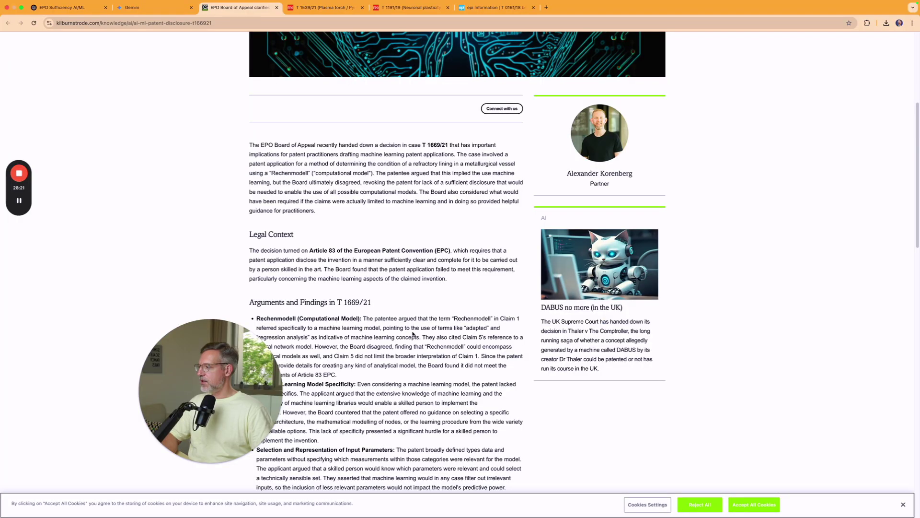
{"action": "scroll", "coordinate": [413, 334], "scroll_direction": "down", "scroll_amount": 6}
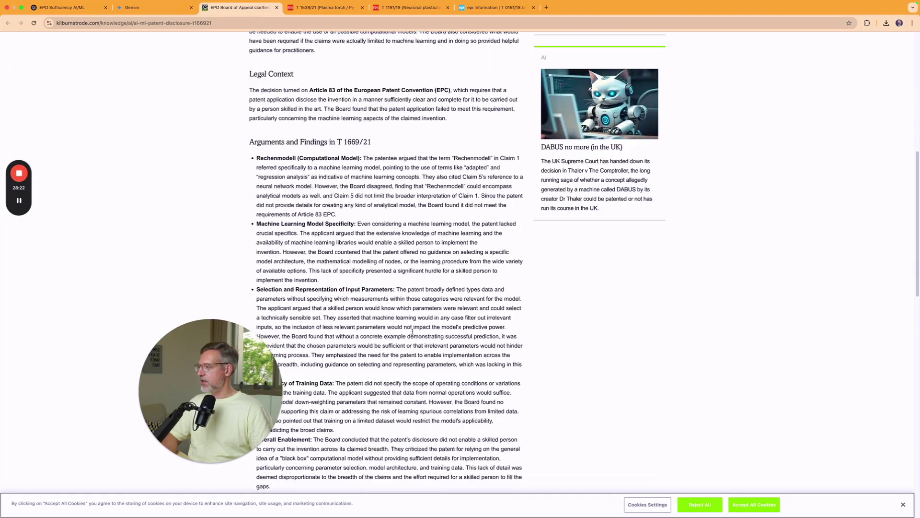
{"action": "scroll", "coordinate": [329, 215], "scroll_direction": "down", "scroll_amount": 6}
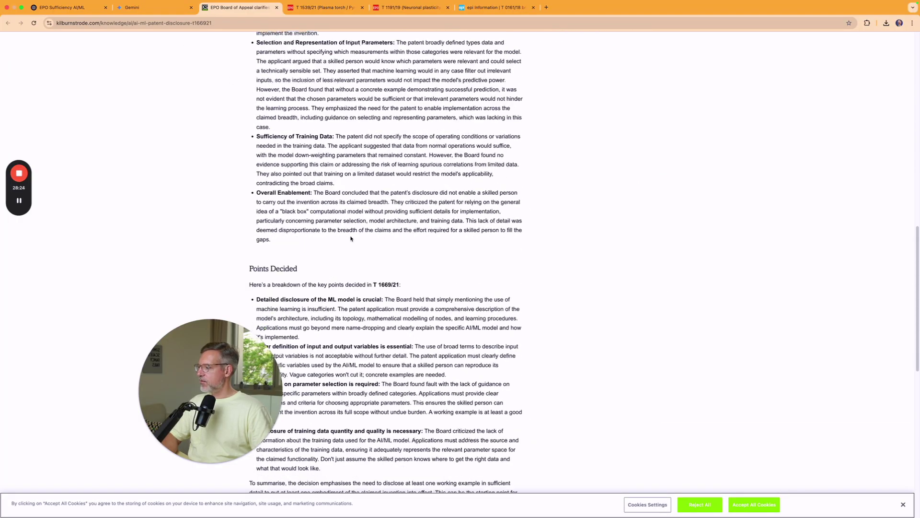
{"action": "left_click", "coordinate": [163, 4]}
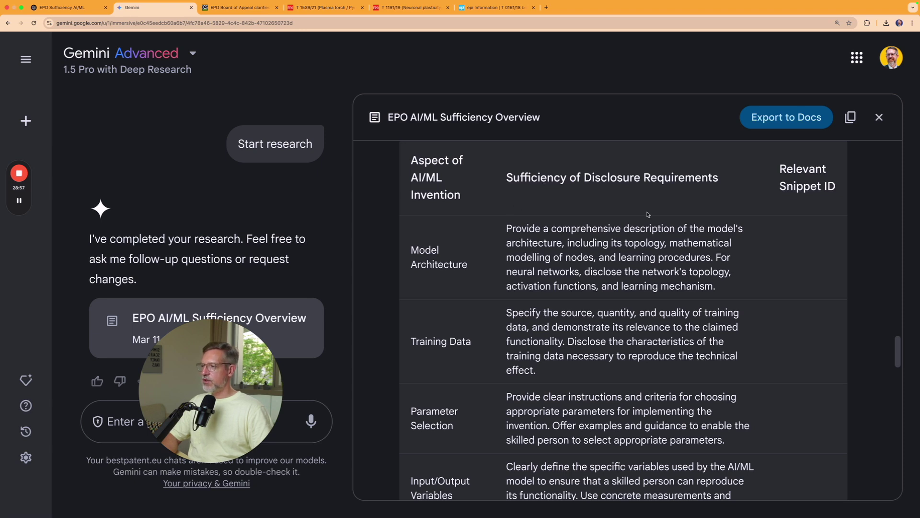
Step: Read the table of sufficiency of disclosure requirements, highlighting the Model Architecture, Training Data and Input/Output Variables aspects
{"action": "scroll", "coordinate": [607, 268], "scroll_direction": "down", "scroll_amount": 2}
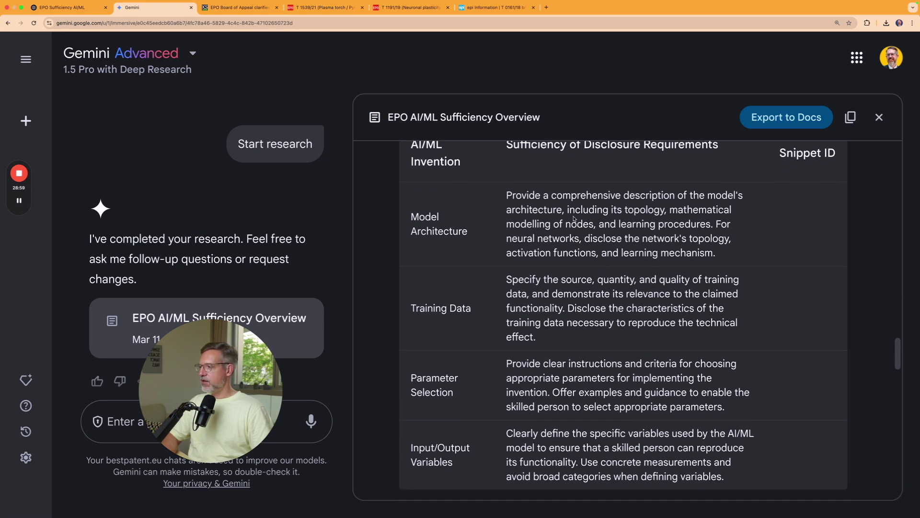
{"action": "scroll", "coordinate": [441, 182], "scroll_direction": "up", "scroll_amount": 1}
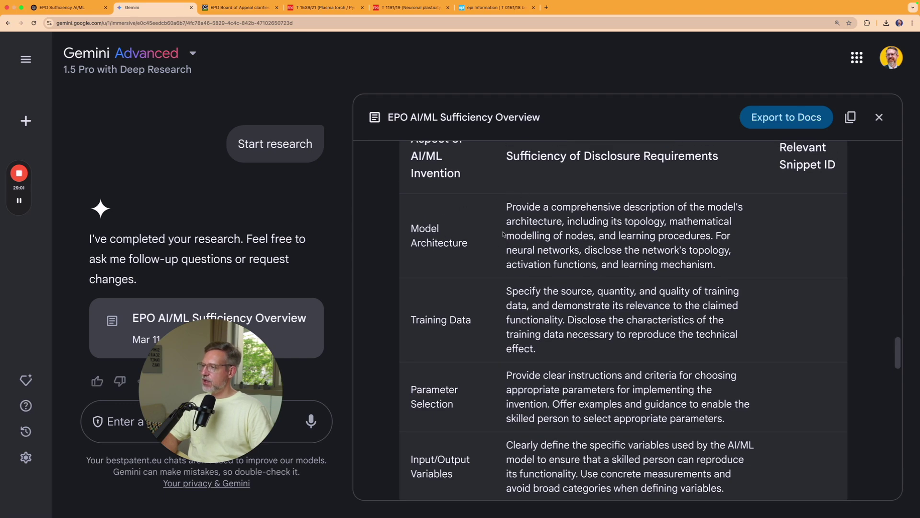
{"action": "left_click_drag", "start_coordinate": [396, 228], "coordinate": [453, 261]}
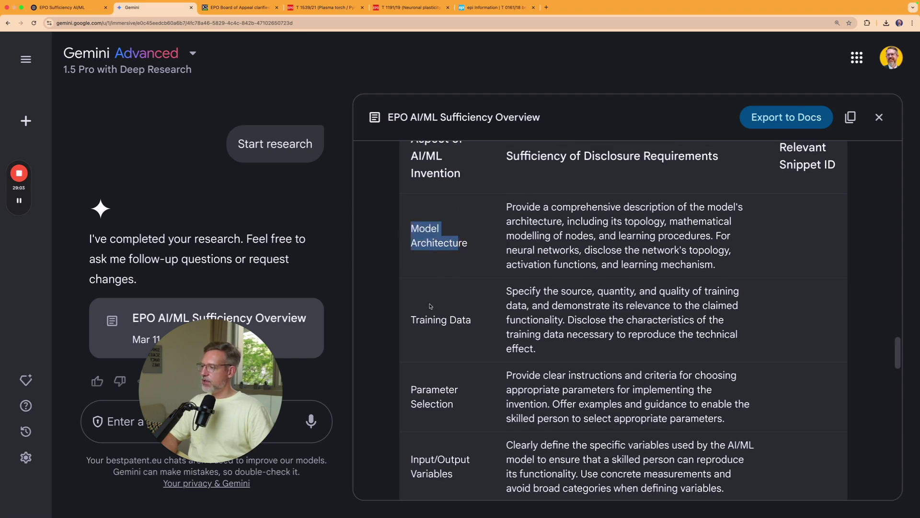
{"action": "left_click_drag", "start_coordinate": [426, 322], "coordinate": [472, 321]}
{"action": "scroll", "coordinate": [426, 287], "scroll_direction": "down", "scroll_amount": 5}
{"action": "left_click", "coordinate": [426, 260]}
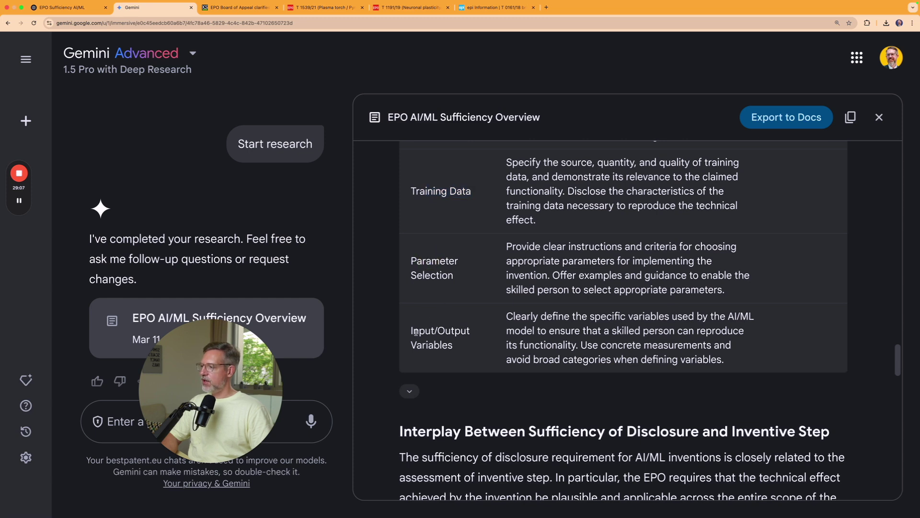
{"action": "left_click_drag", "start_coordinate": [416, 331], "coordinate": [448, 346]}
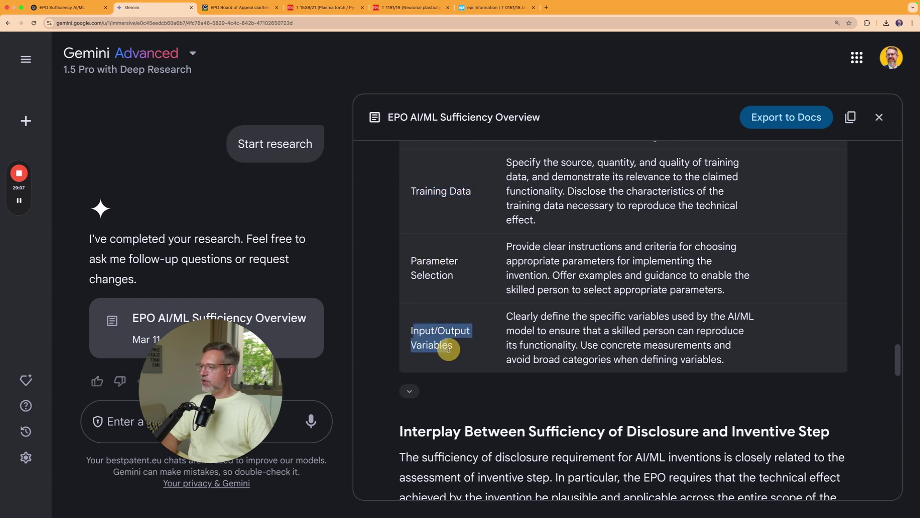
Step: Show the sources cited for the requirements table and go on to the section on the interplay with inventive step
{"action": "left_click", "coordinate": [409, 391]}
{"action": "scroll", "coordinate": [507, 401], "scroll_direction": "down", "scroll_amount": 2}
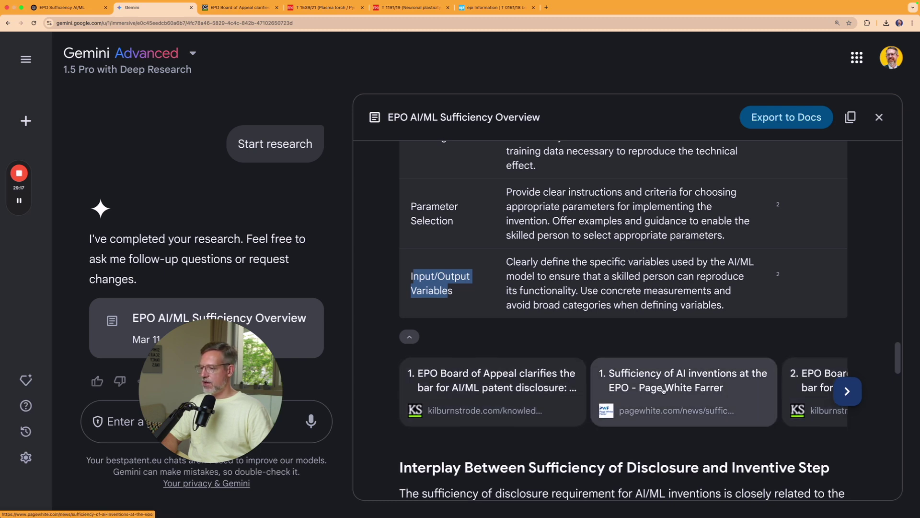
{"action": "scroll", "coordinate": [647, 389], "scroll_direction": "down", "scroll_amount": 1}
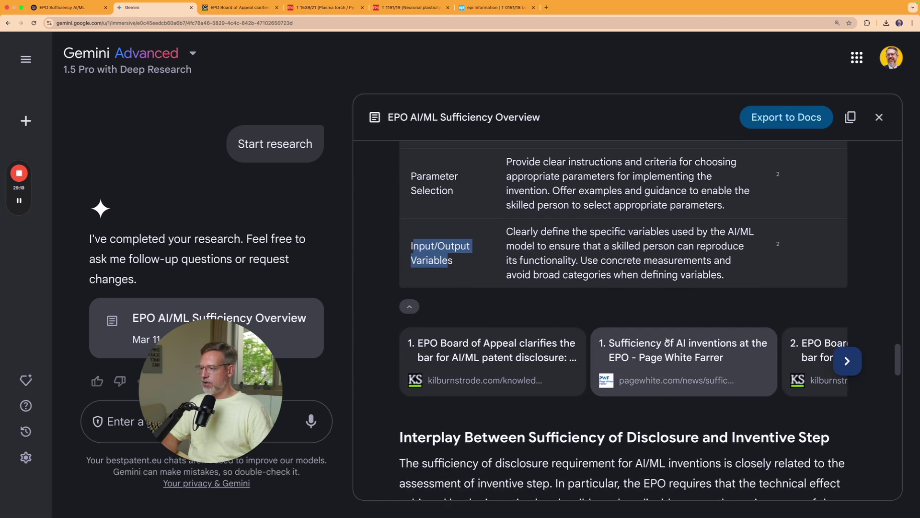
{"action": "scroll", "coordinate": [669, 357], "scroll_direction": "down", "scroll_amount": 5}
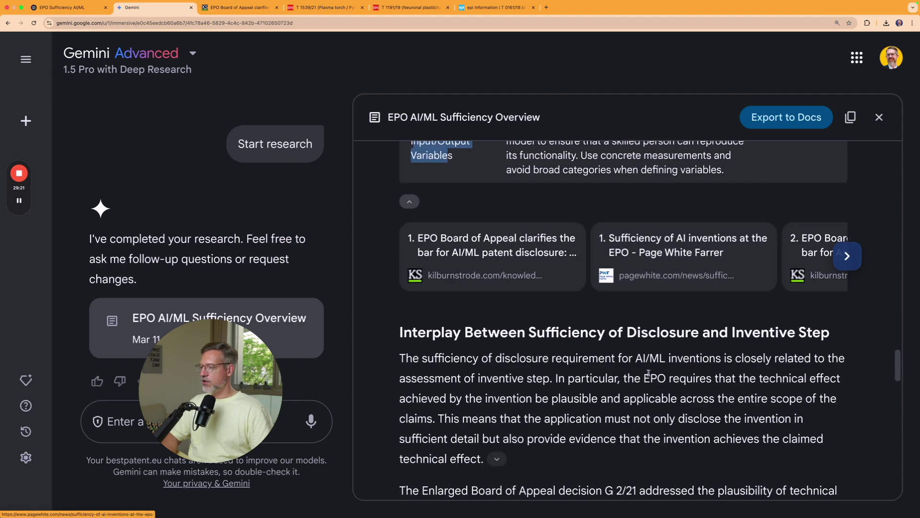
{"action": "scroll", "coordinate": [648, 373], "scroll_direction": "down", "scroll_amount": 1}
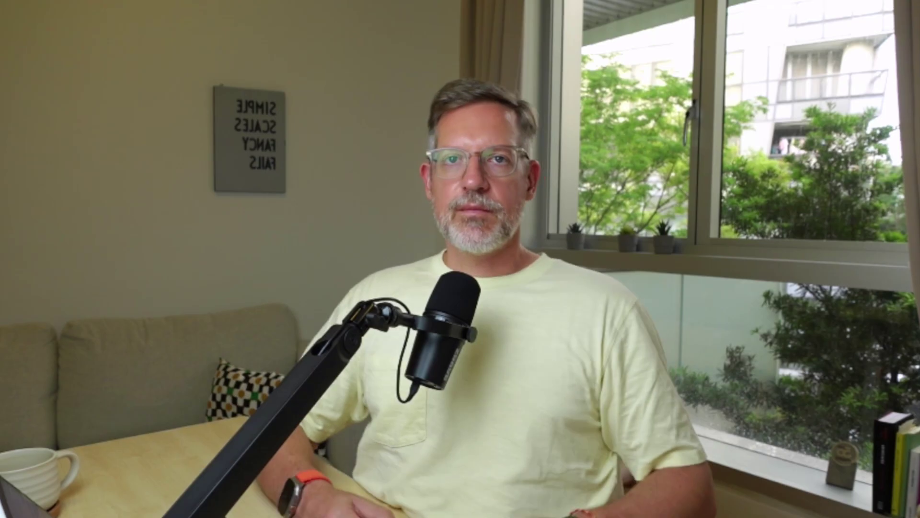